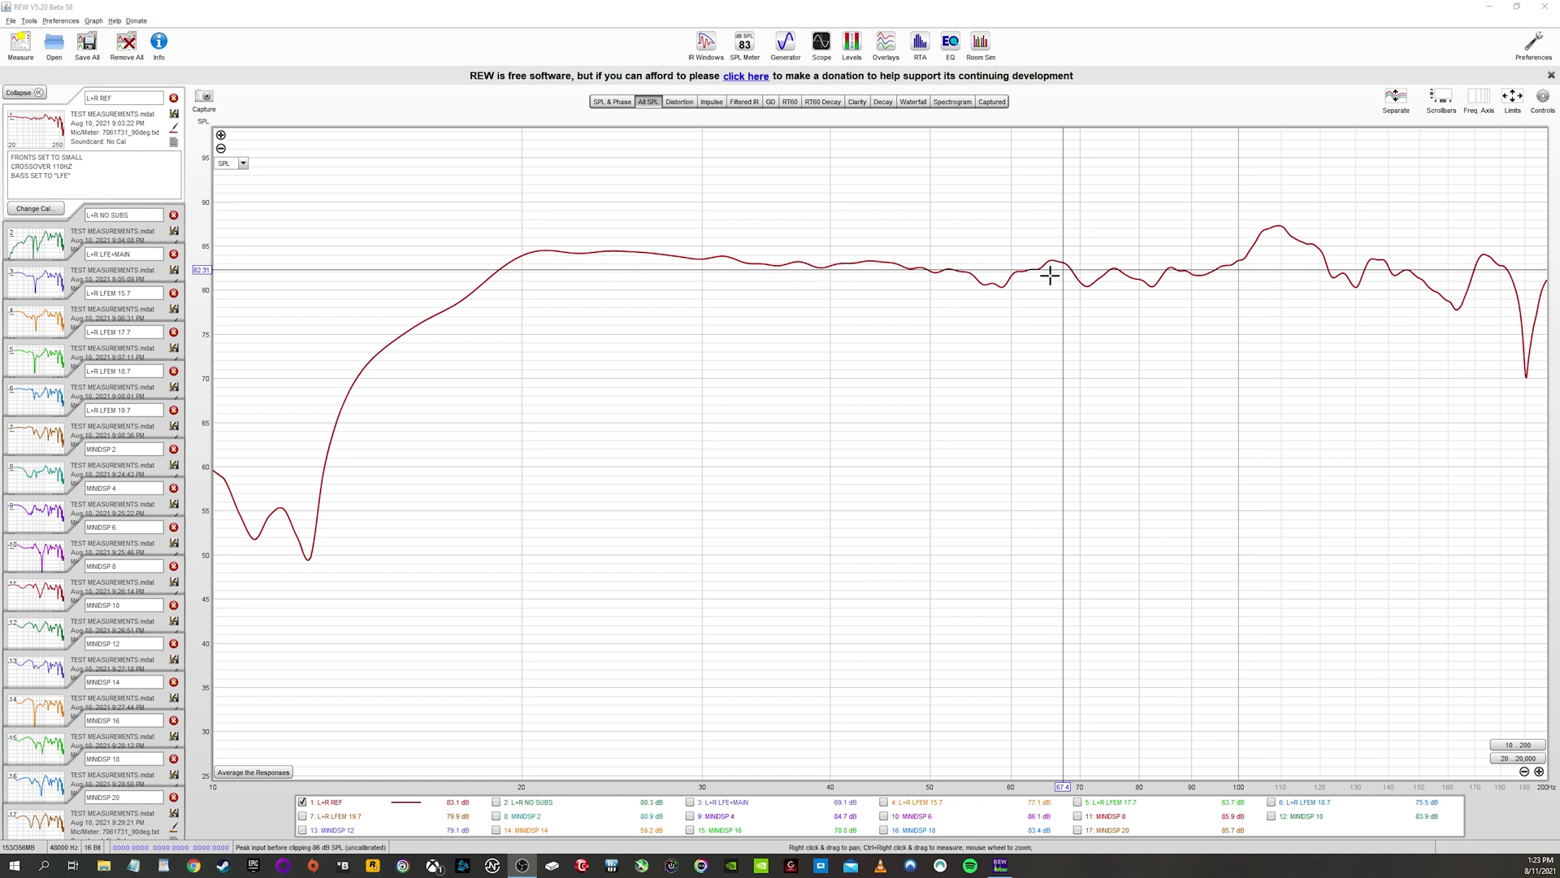
Read the response level at 24 Hz with the cursor, then overlay L+R NO SUBS on L+R REF
left_click_drag(620, 261, 691, 255)
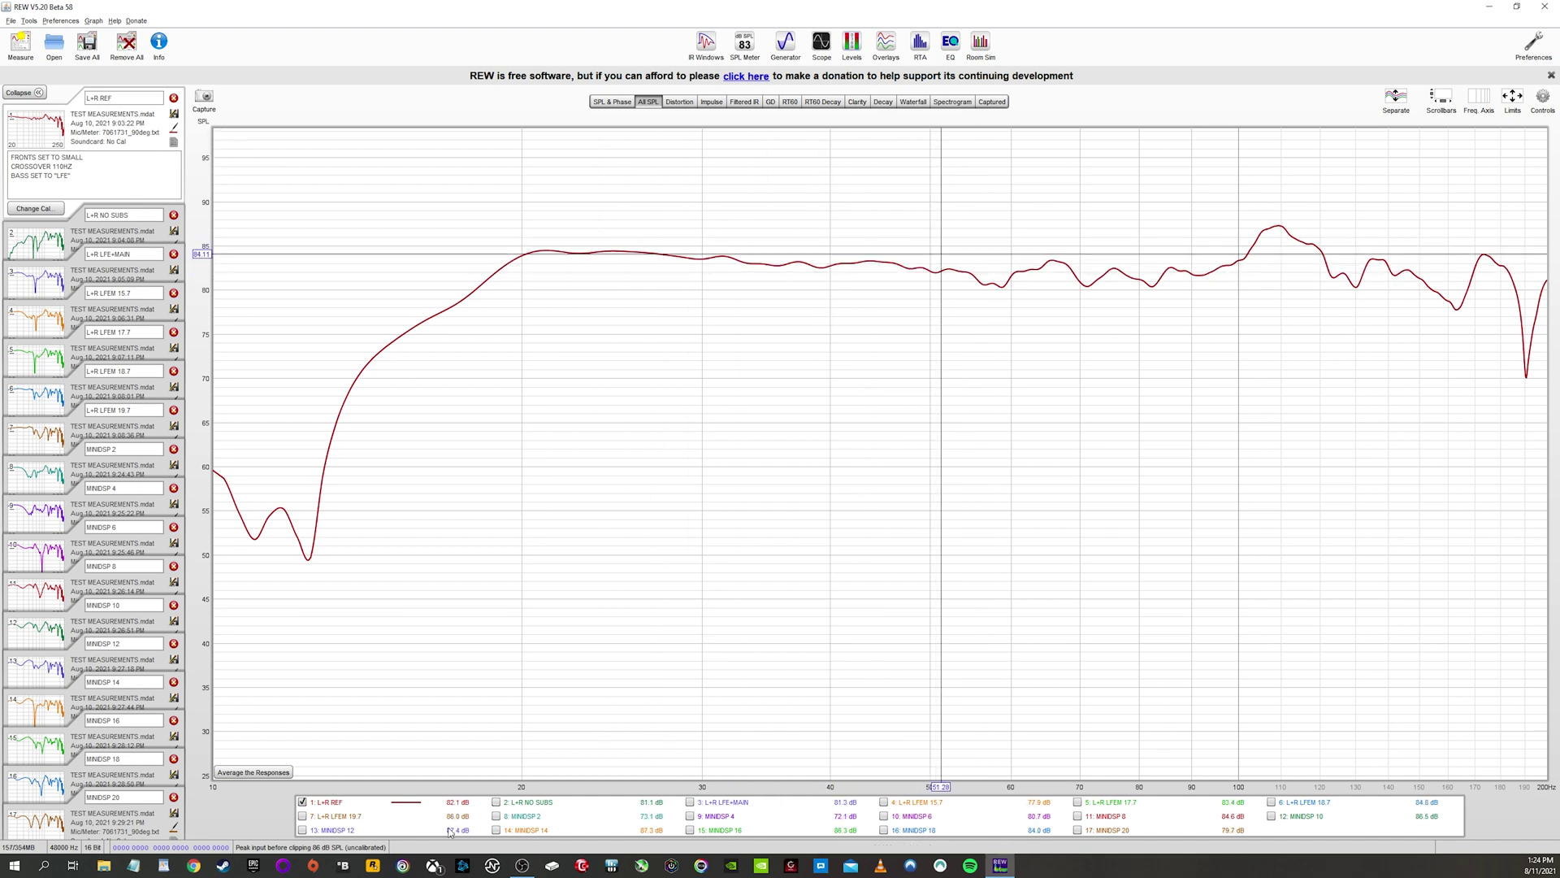
left_click(496, 802)
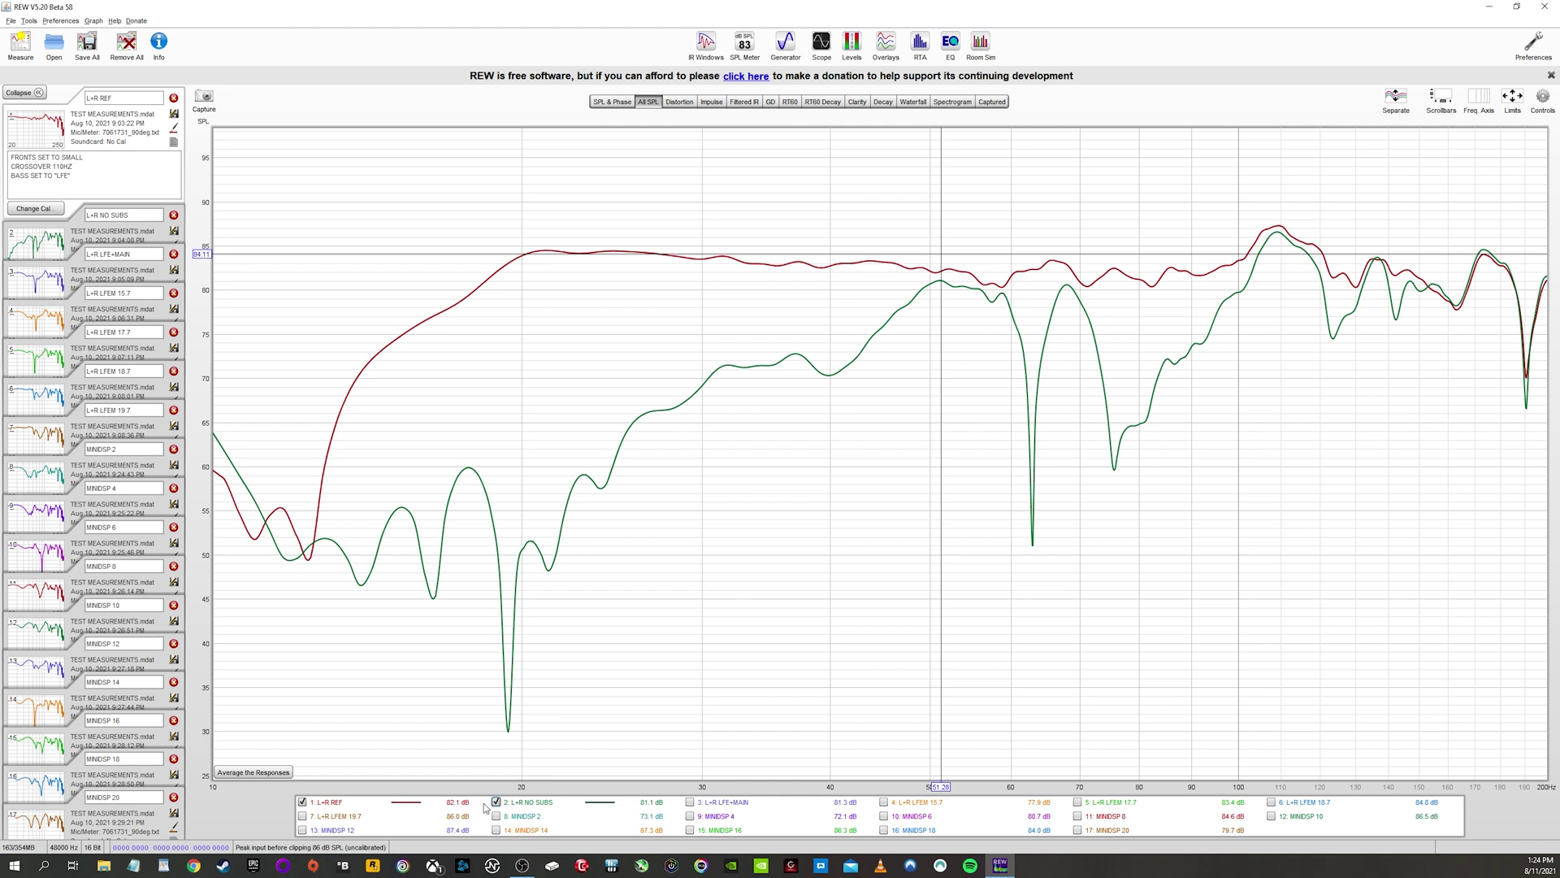
Hide L+R REF, select L+R NO SUBS to view its notes, then show L+R REF again
left_click(395, 805)
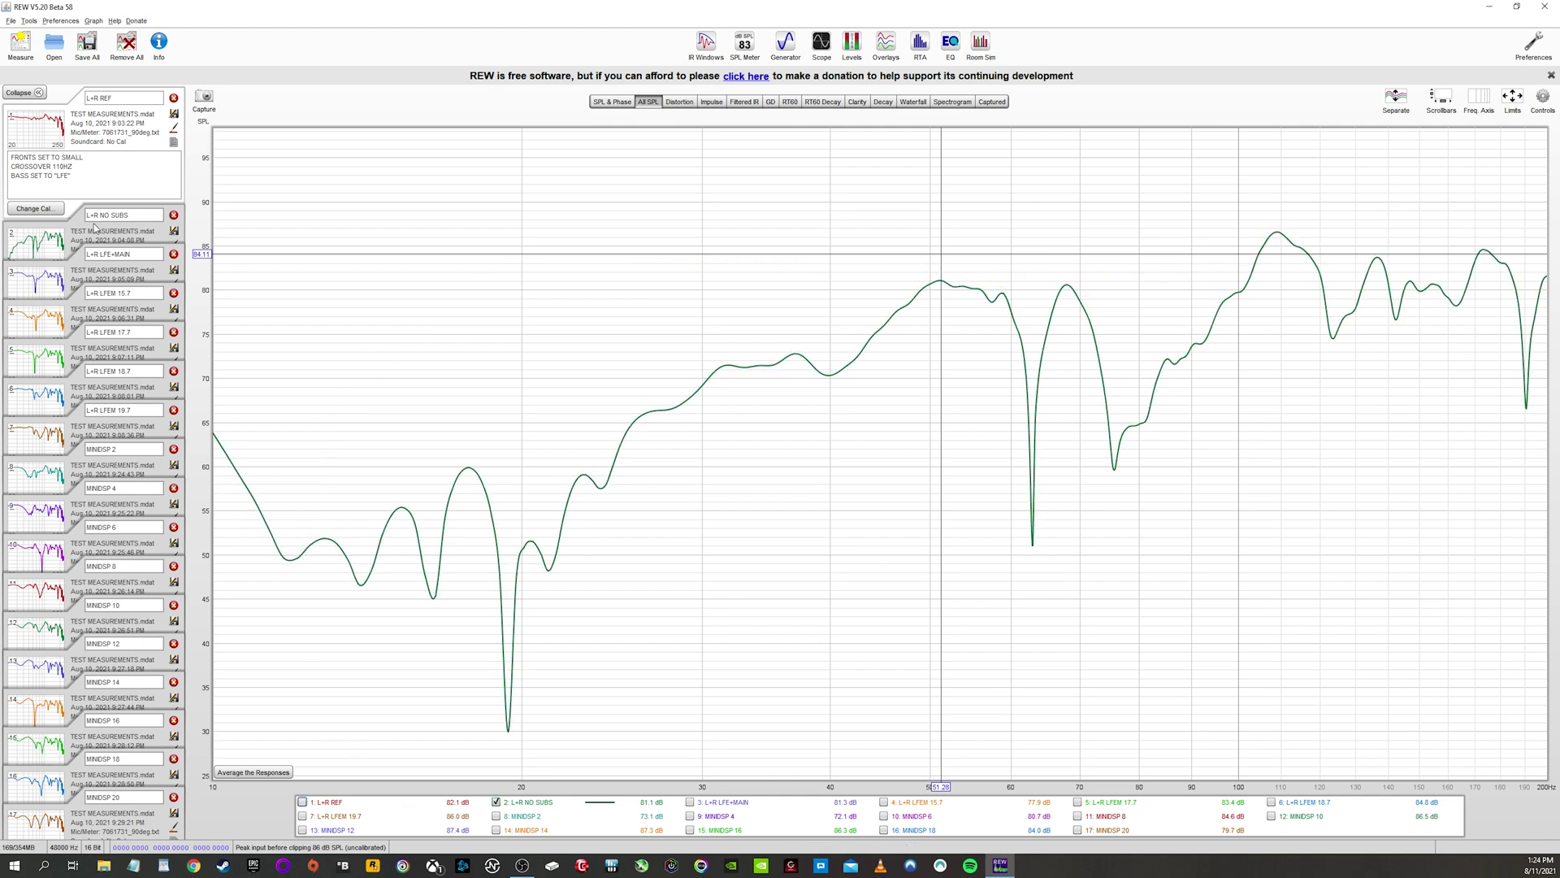
left_click(98, 237)
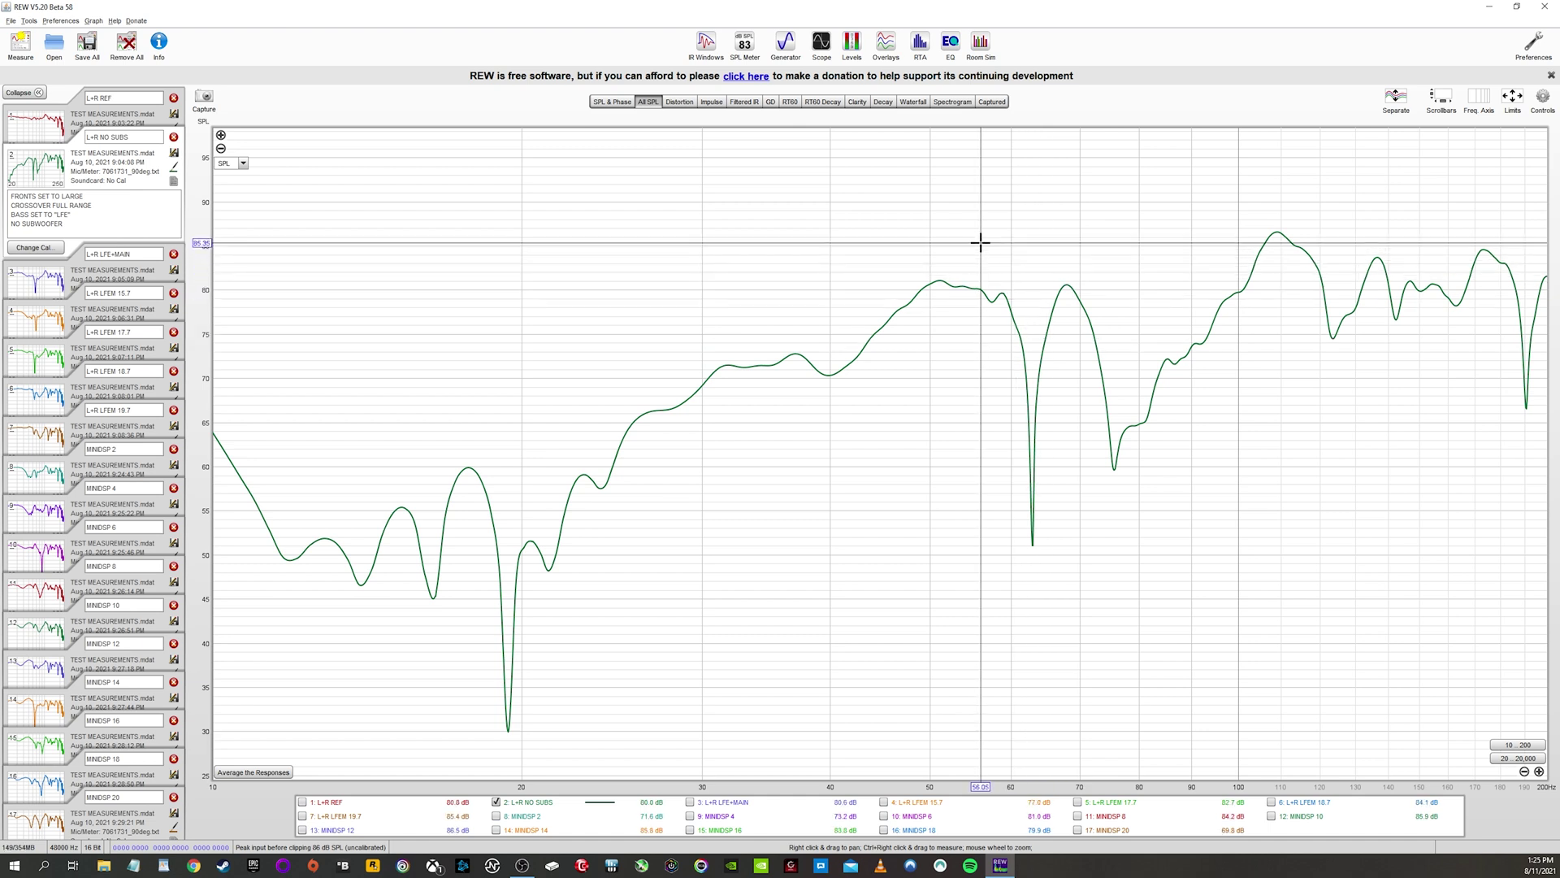
left_click(303, 803)
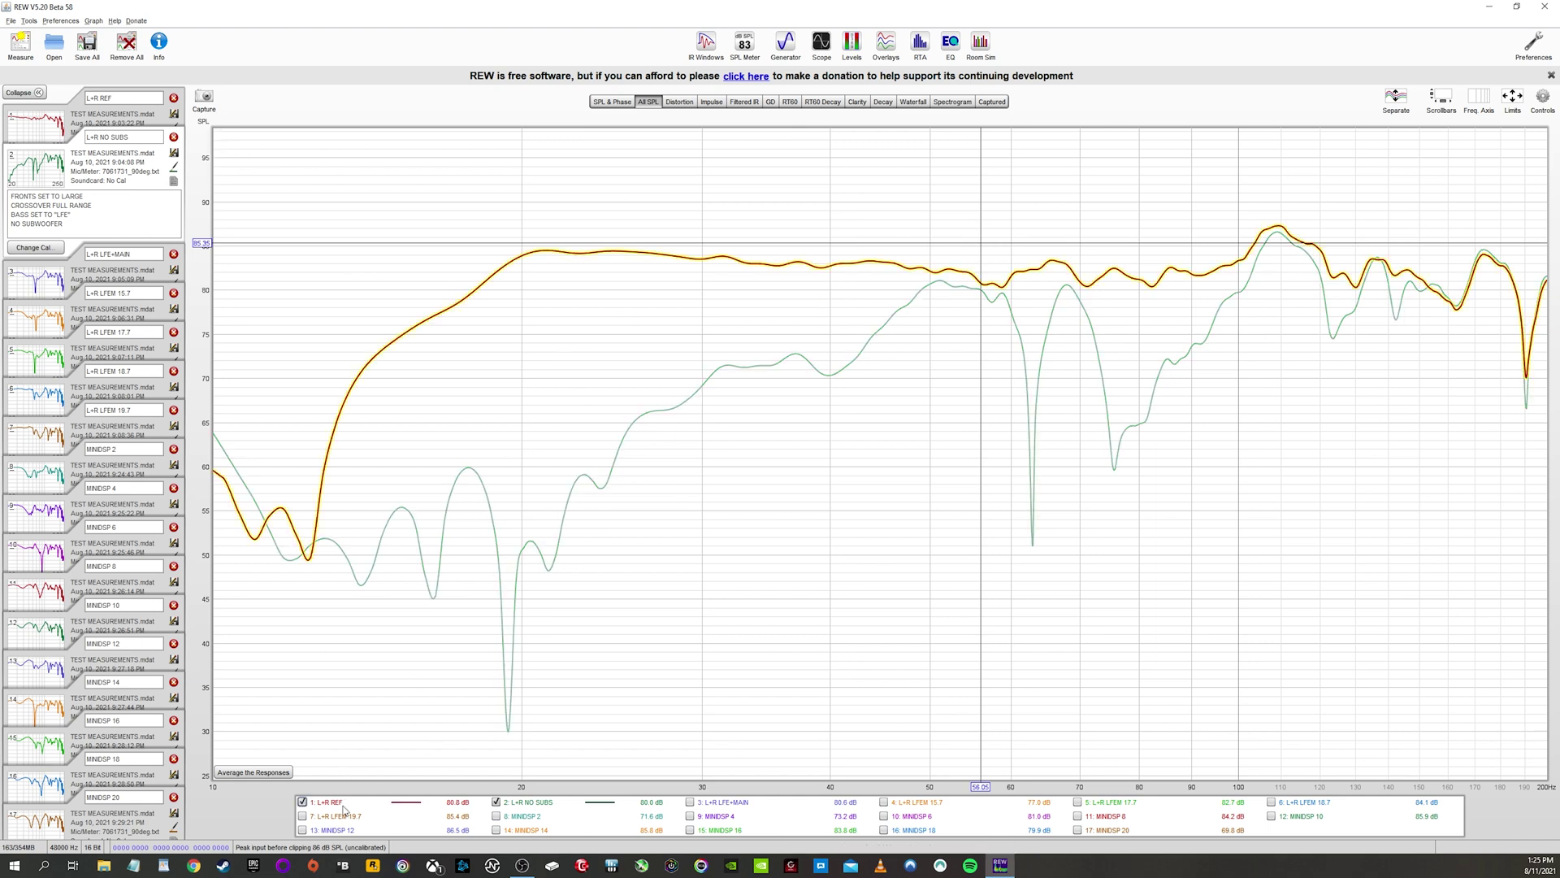
Hide L+R REF and show L+R LFE+MAIN with L+R NO SUBS overlaid for comparison
left_click(302, 802)
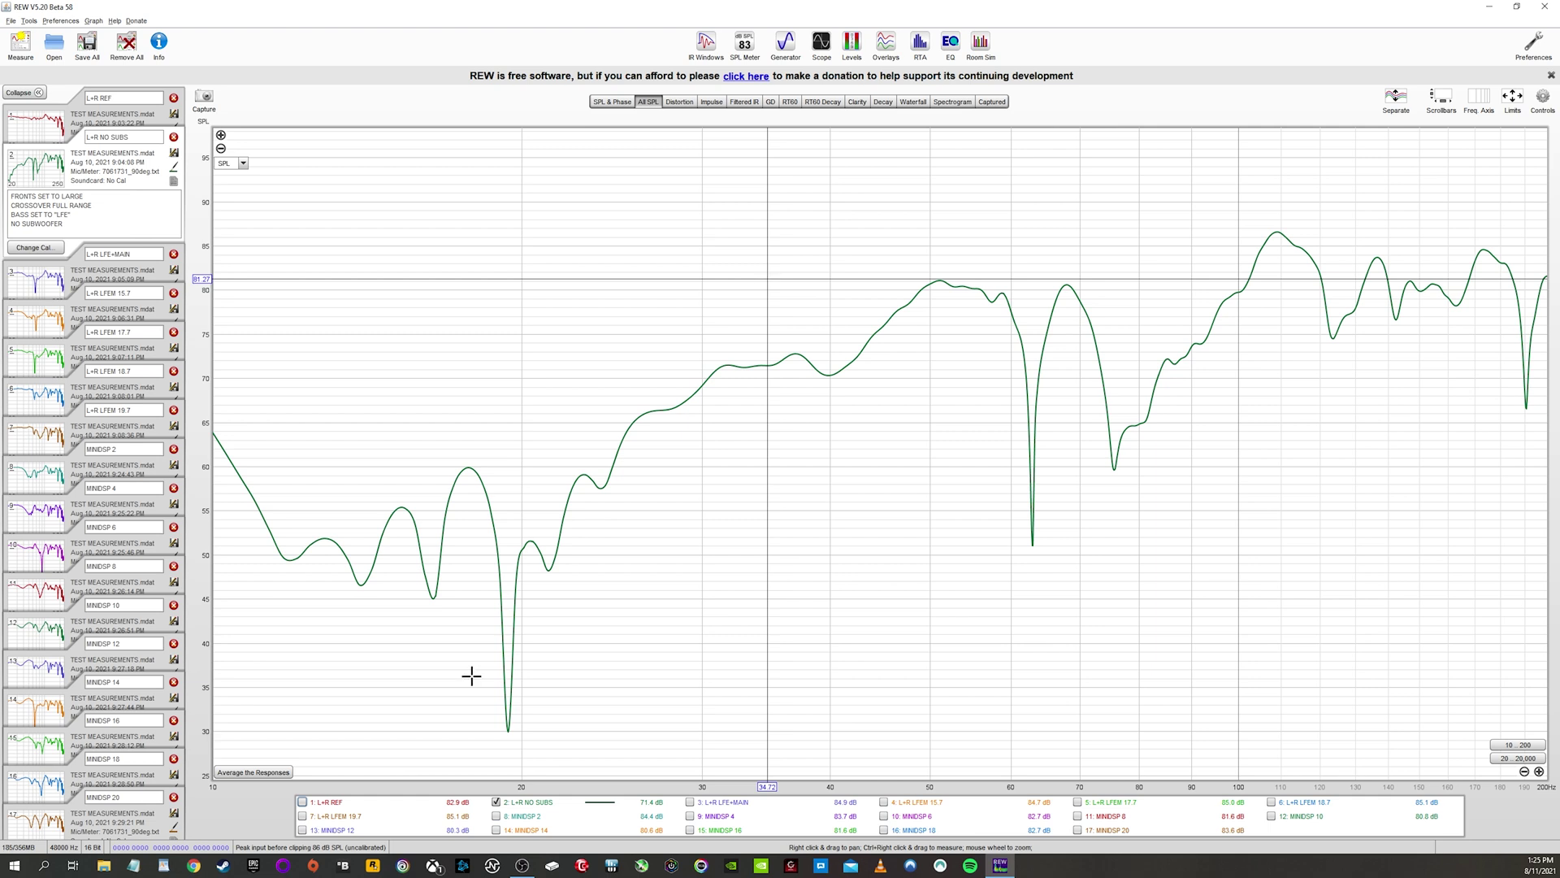
left_click(735, 803)
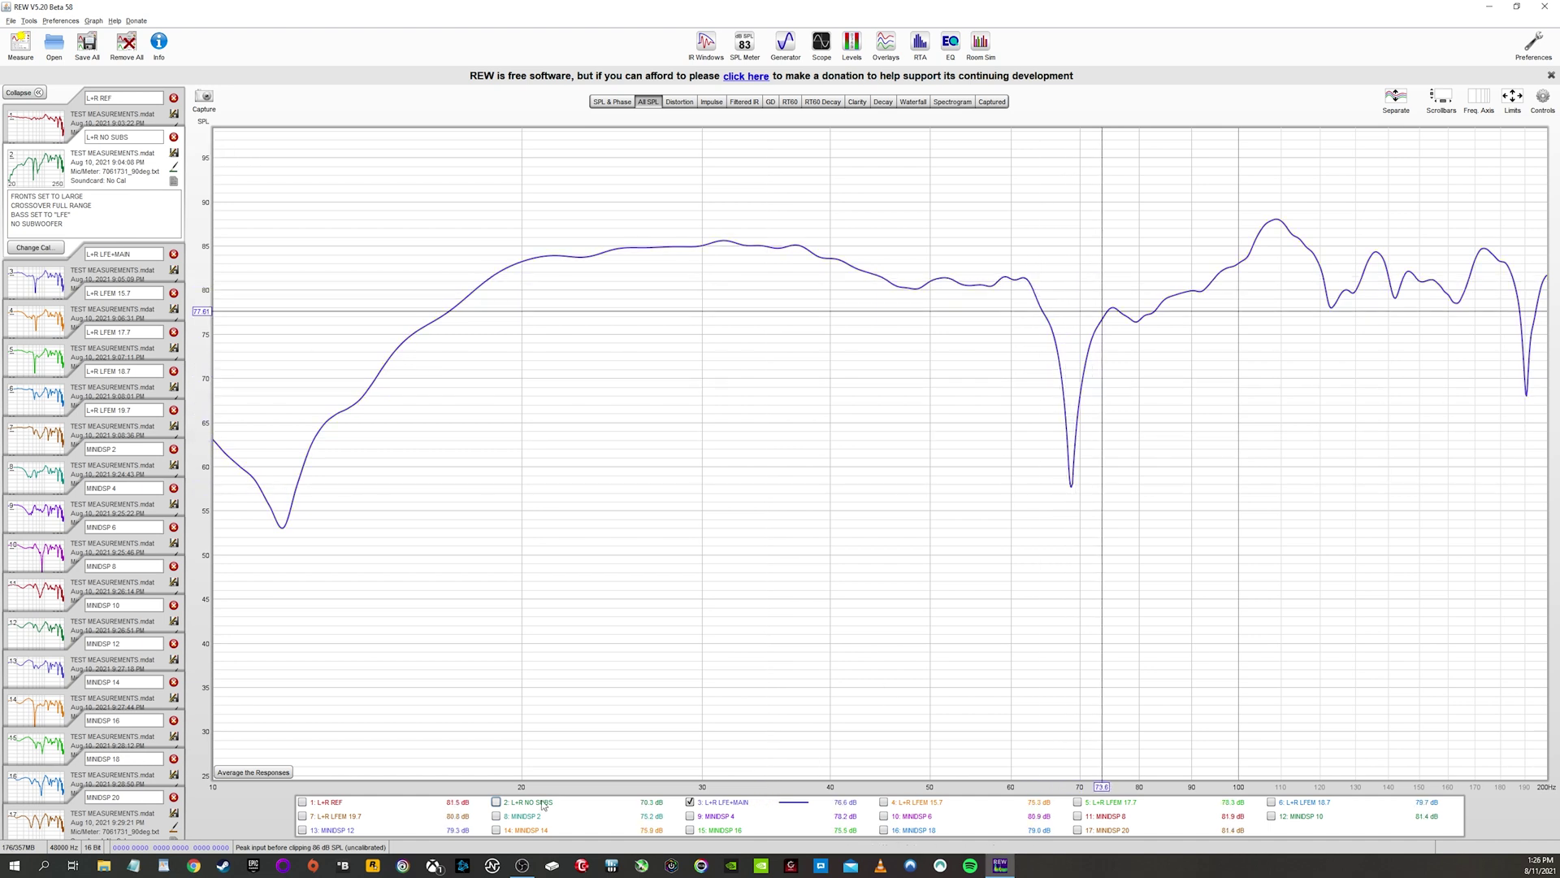
left_click(543, 805)
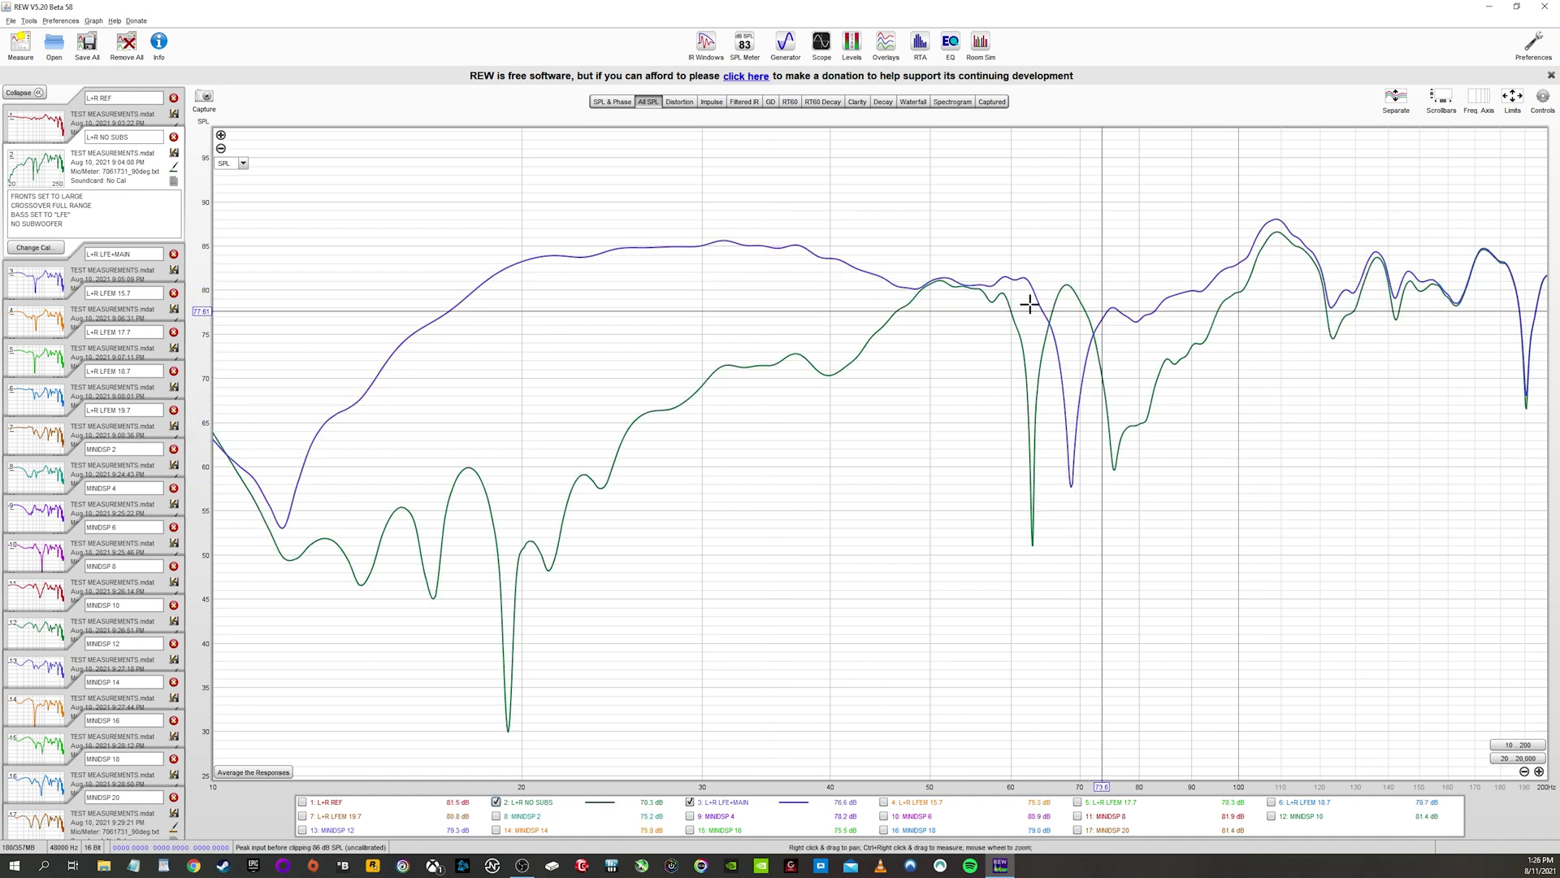
Compare L+R LFE+MAIN with NO SUBS and REF, then view its notes (bass LFE+MAIN, distance 16.7)
left_click(1026, 390)
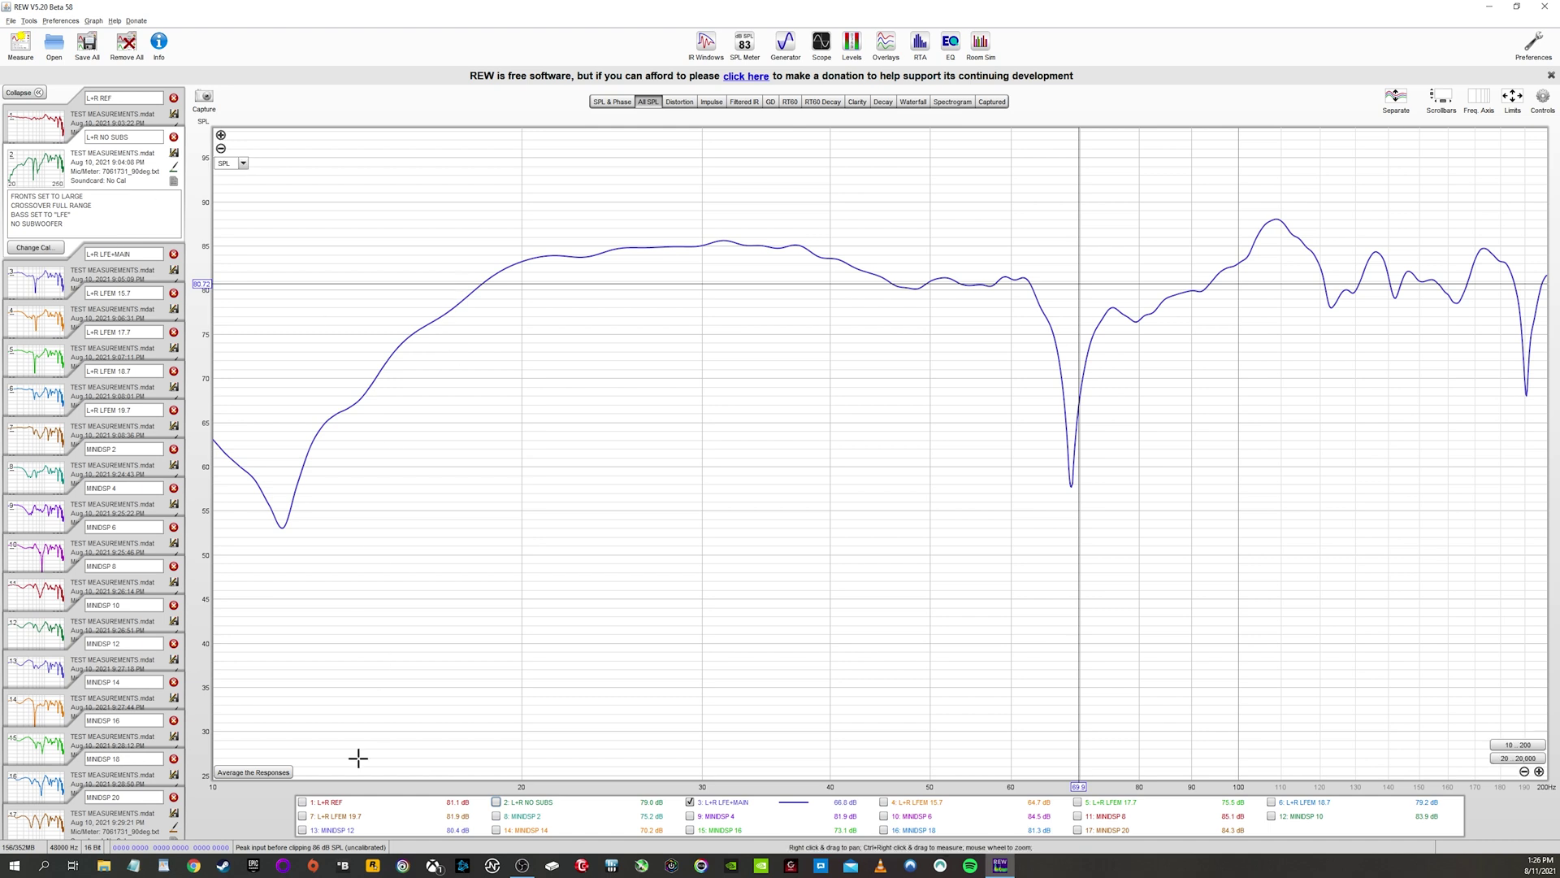
left_click(335, 803)
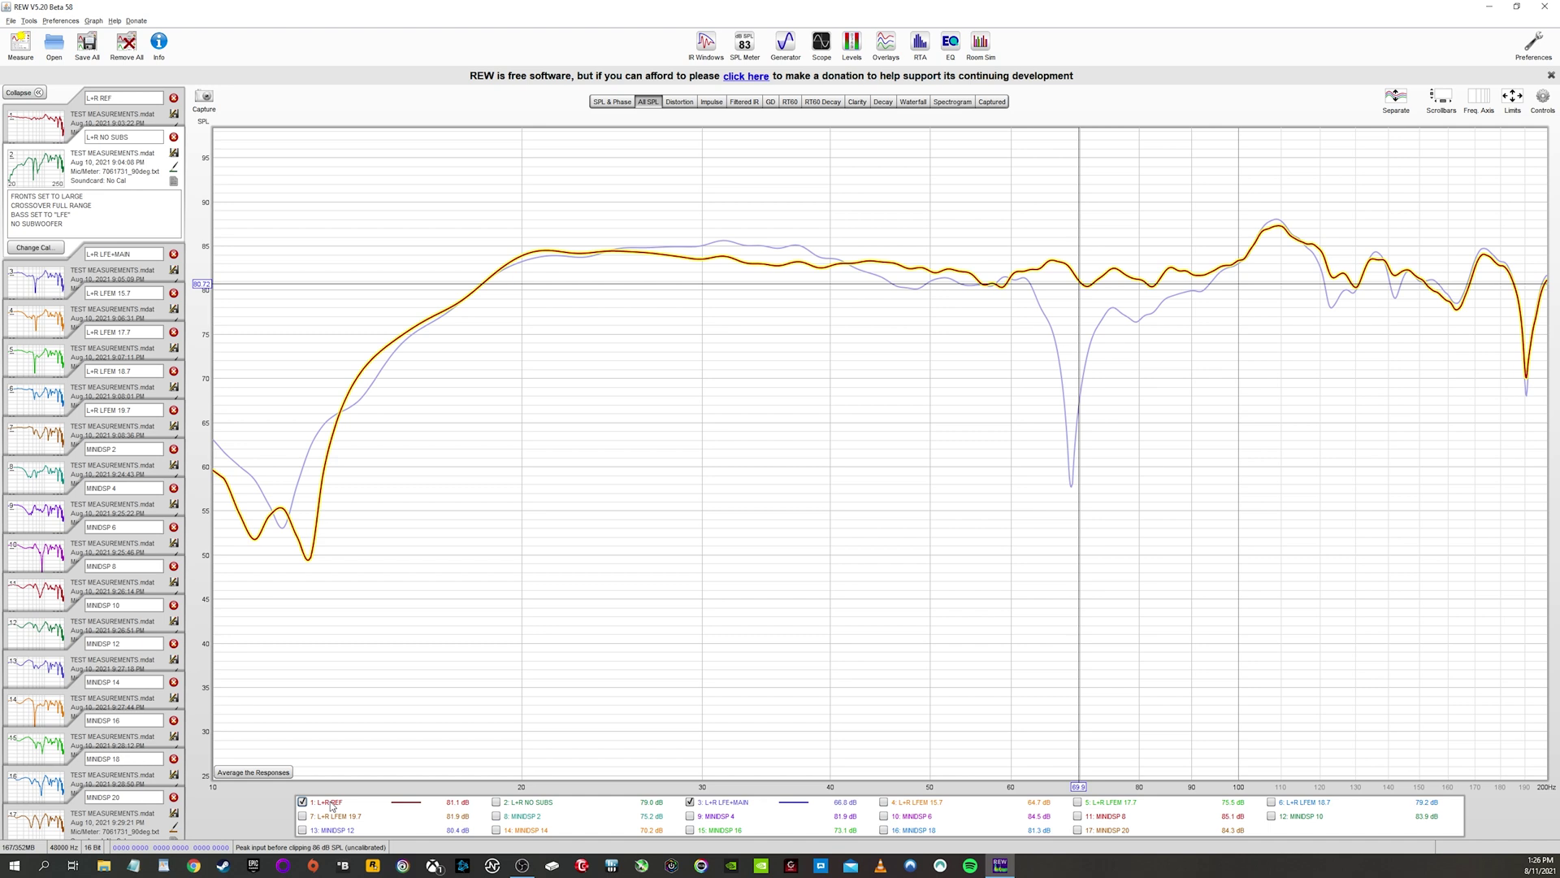
left_click(332, 804)
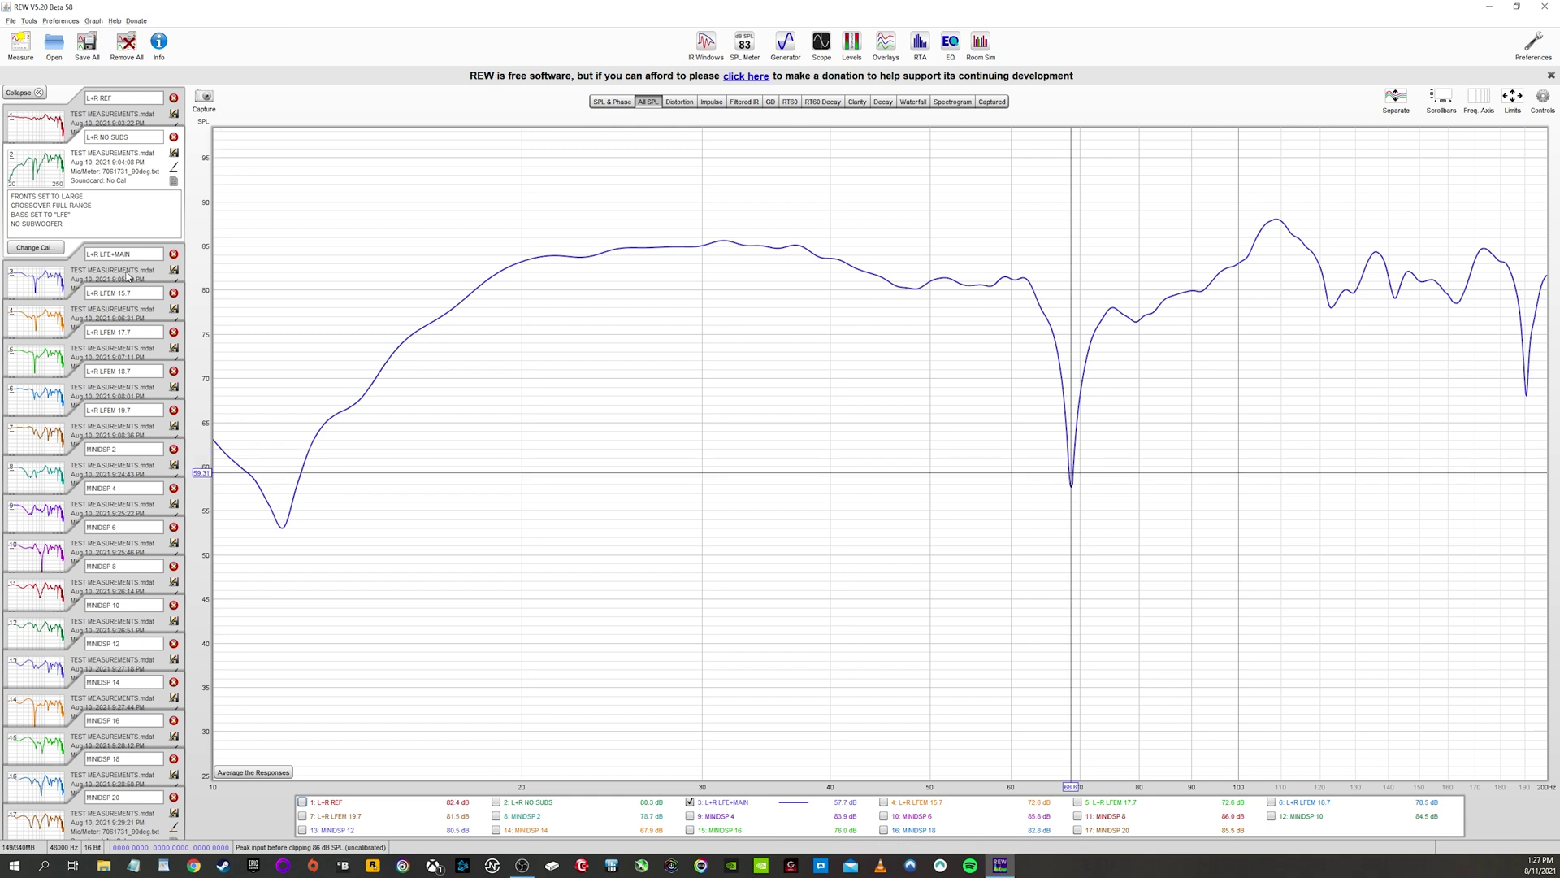
left_click(128, 277)
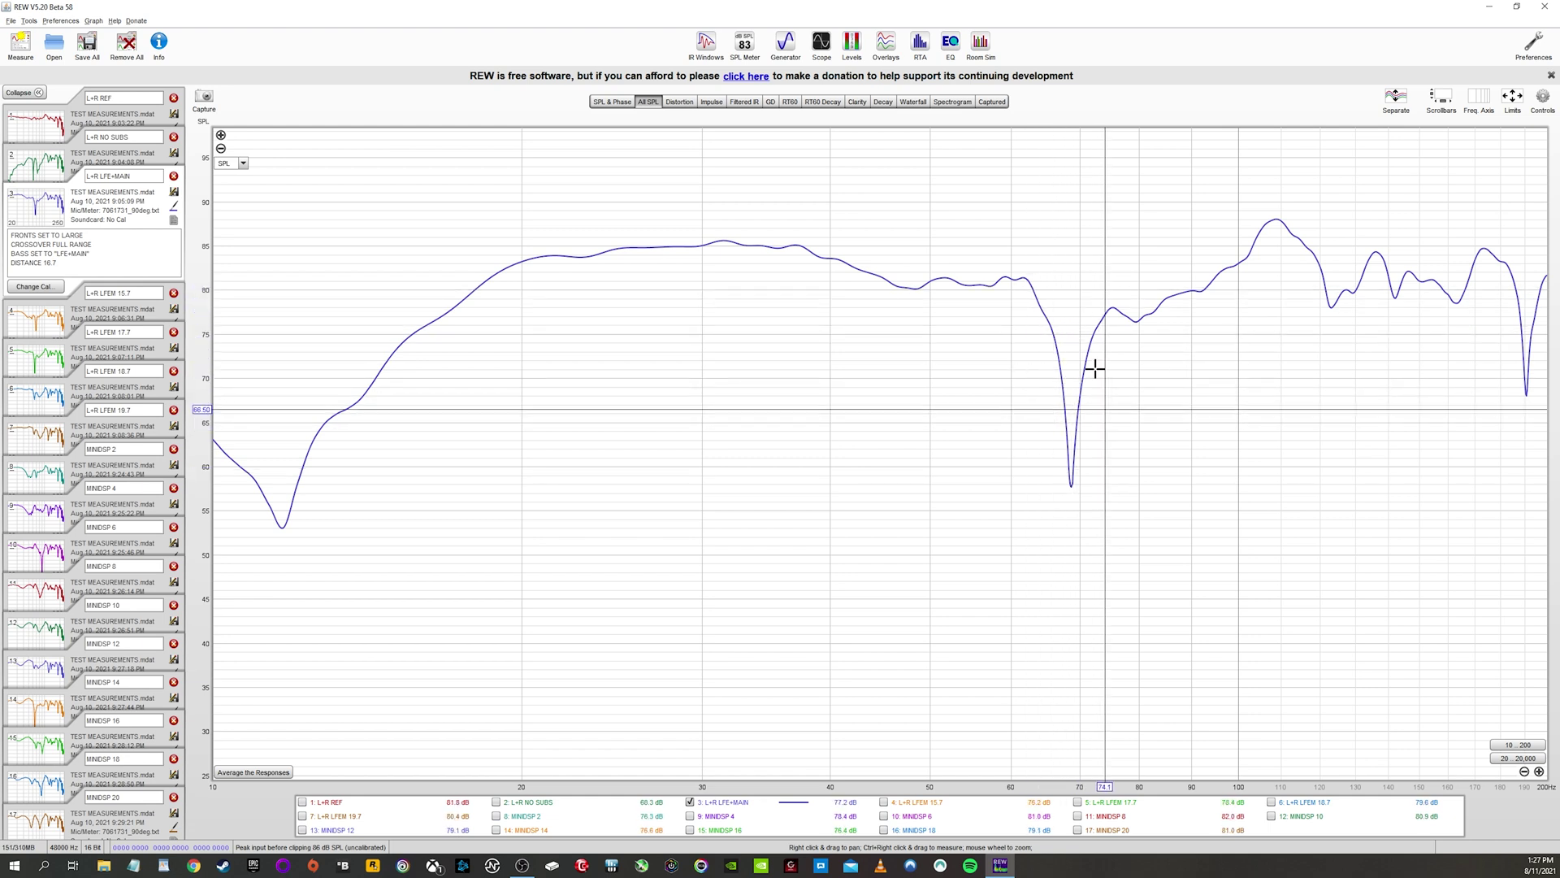
Overlay L+R LFEM 15.7 on L+R LFE+MAIN, toggling LFE+MAIN to compare, then hide both
left_click(927, 804)
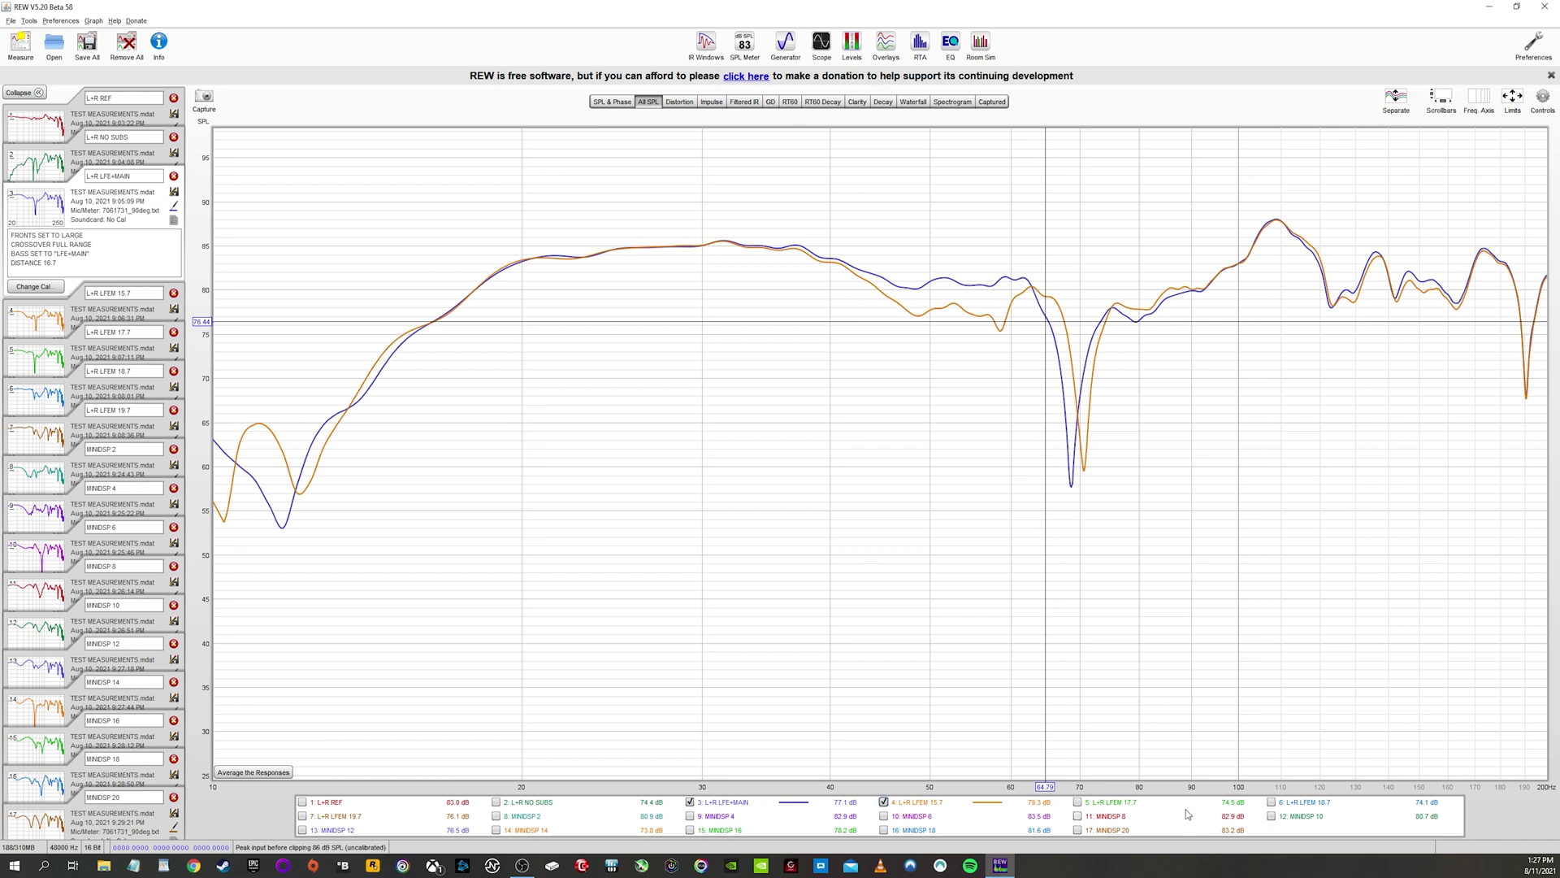
left_click(743, 805)
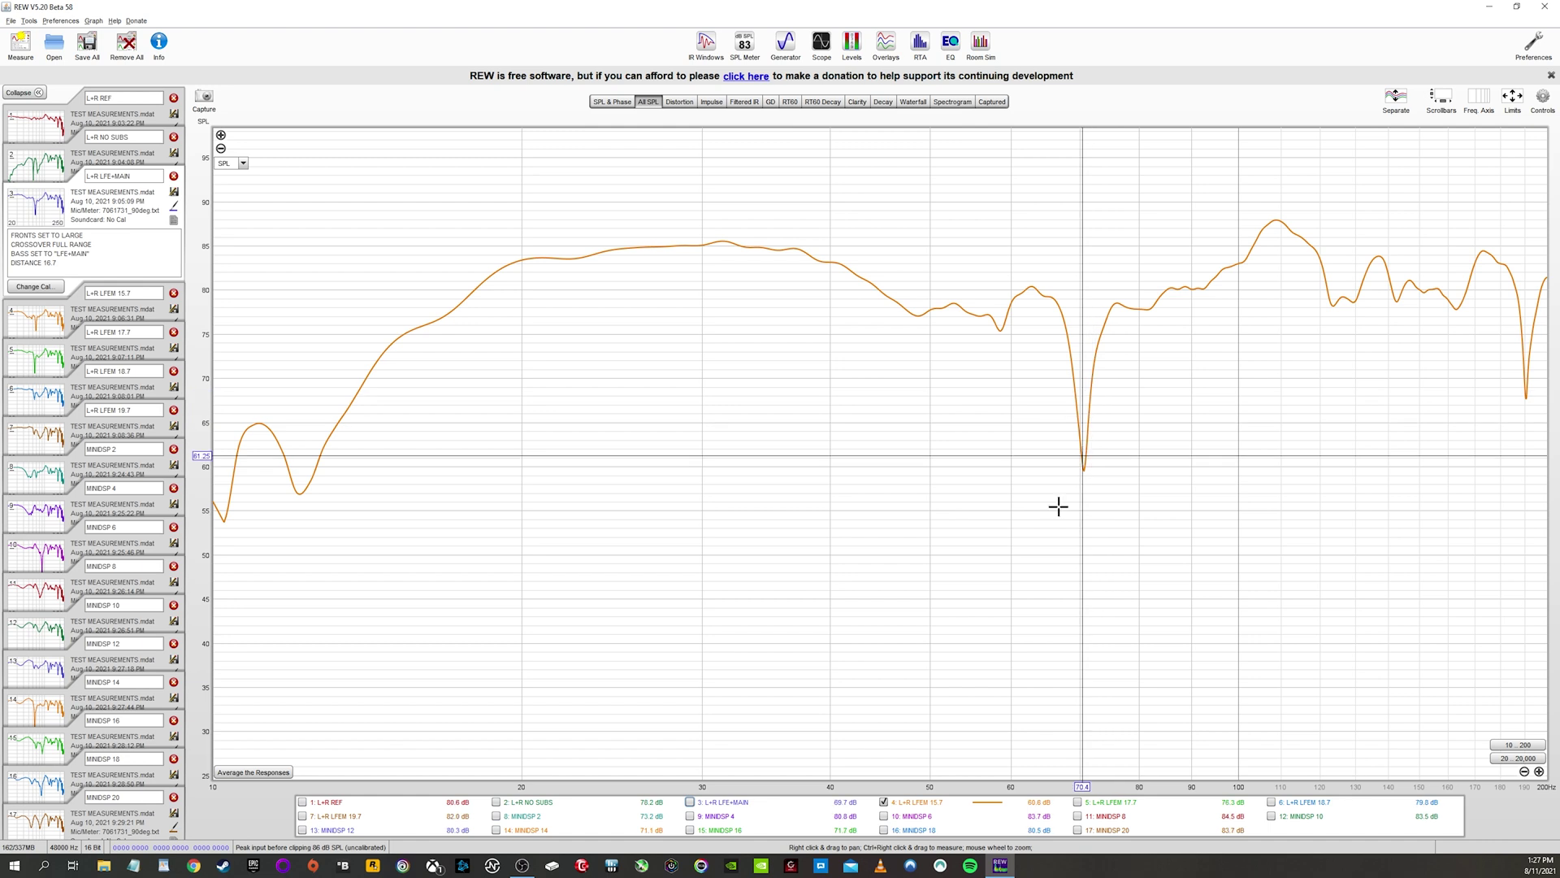
left_click(734, 805)
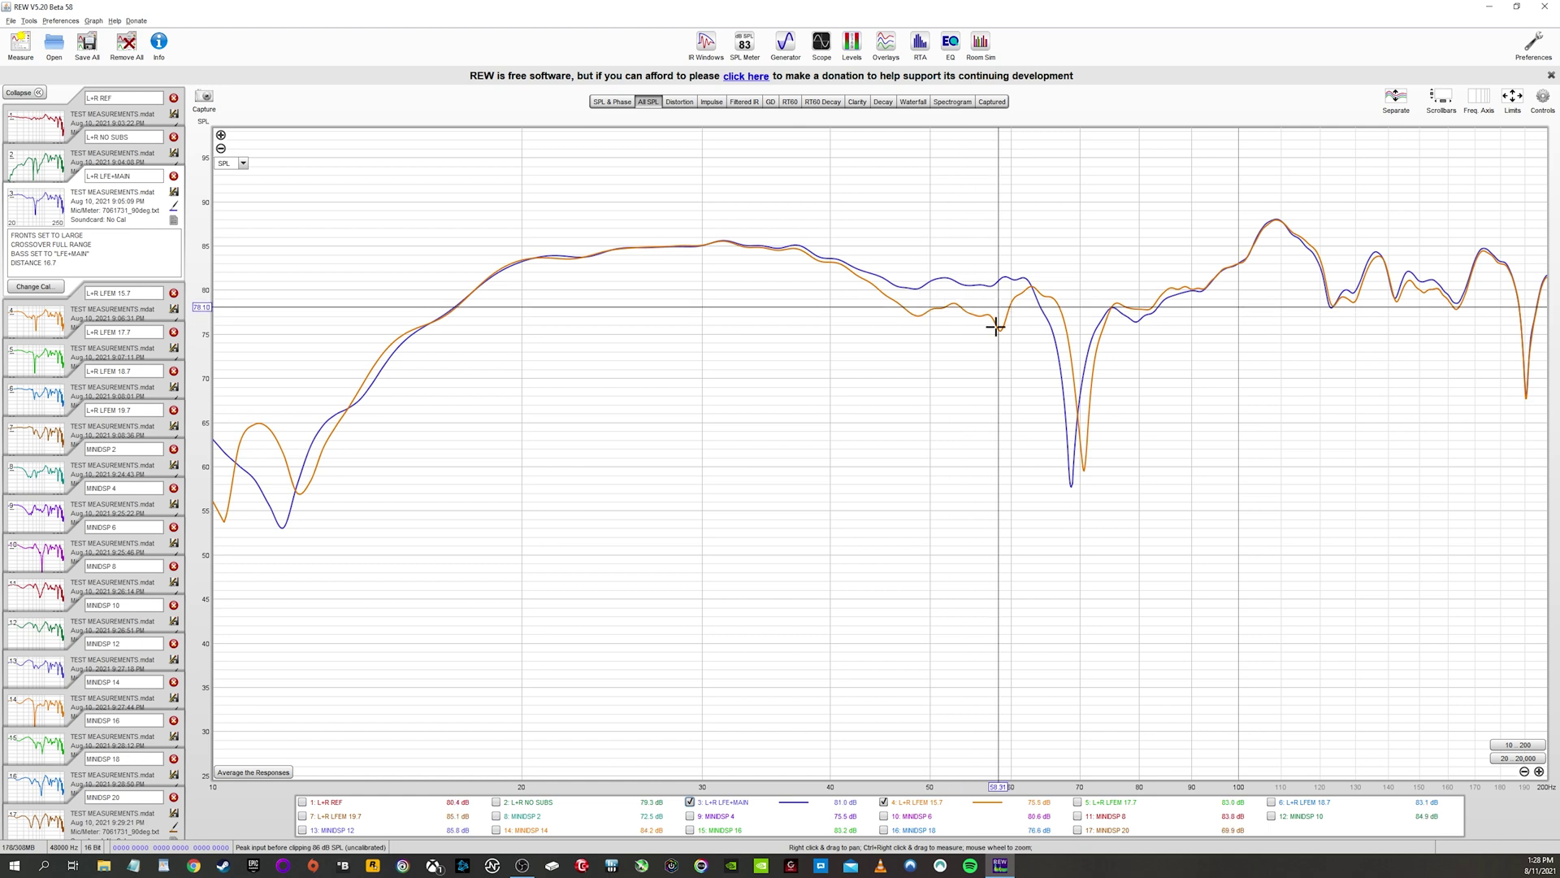
left_click(690, 802)
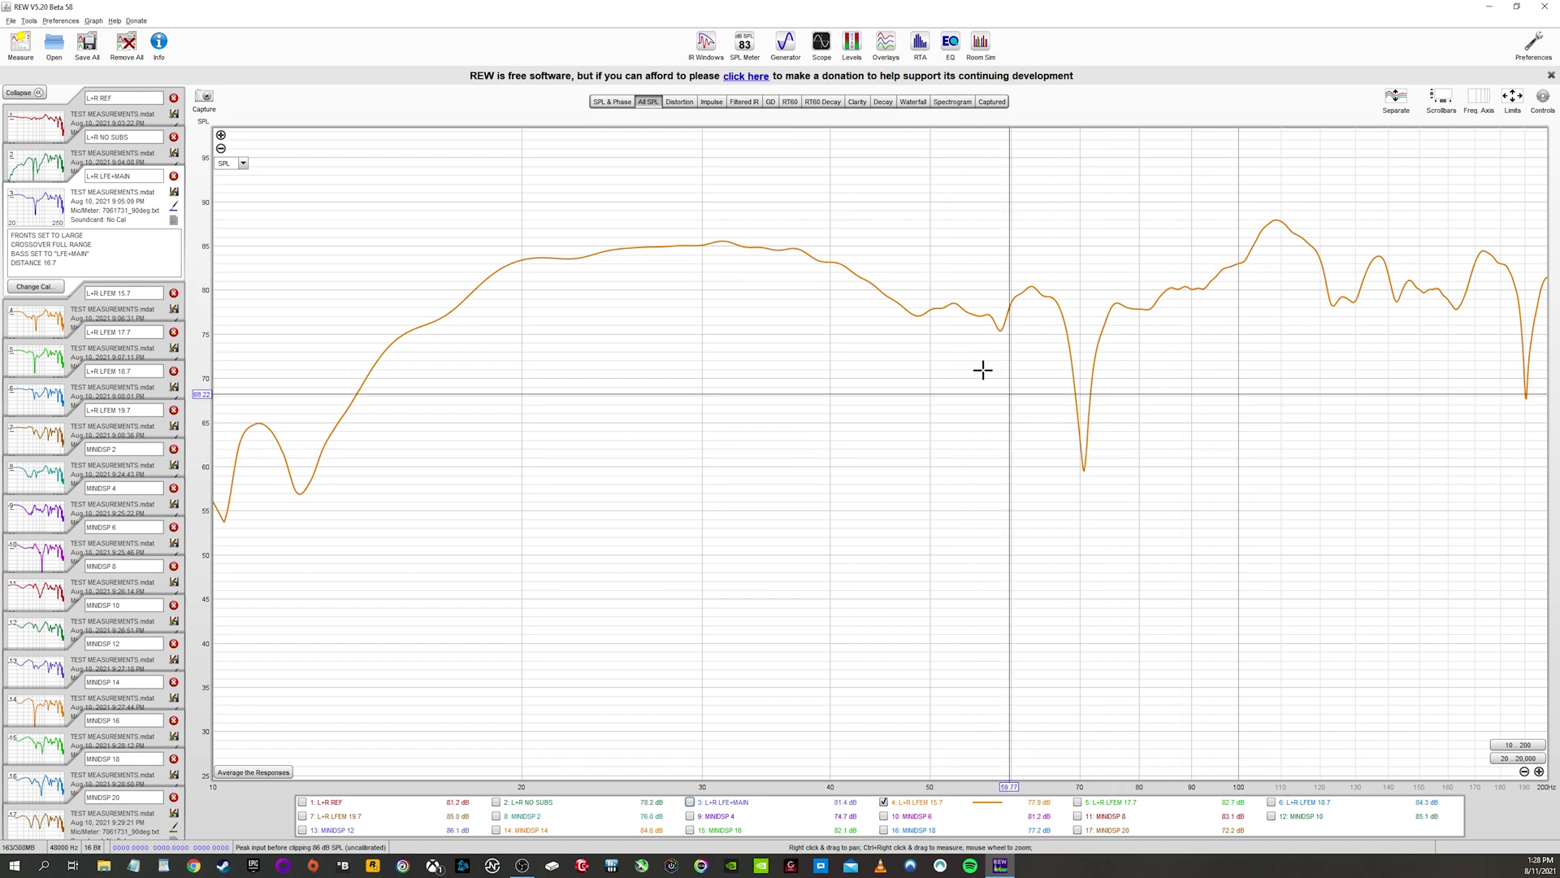
left_click(925, 803)
Compare the L+R LFEM 17.7 curve against L+R LFE+MAIN
left_click(1105, 804)
left_click(735, 803)
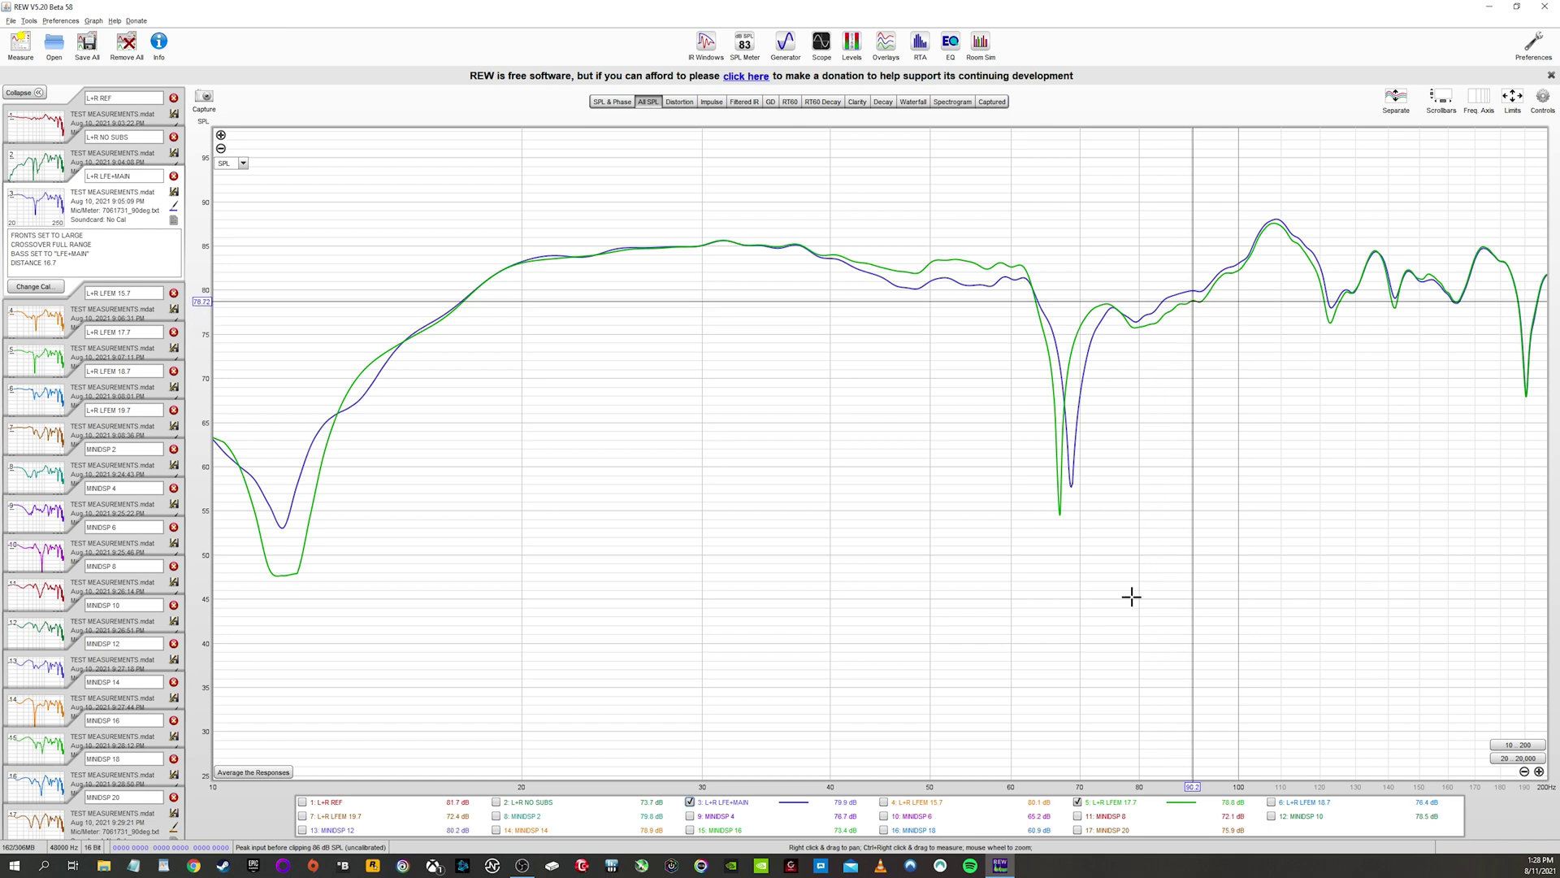
left_click(1117, 808)
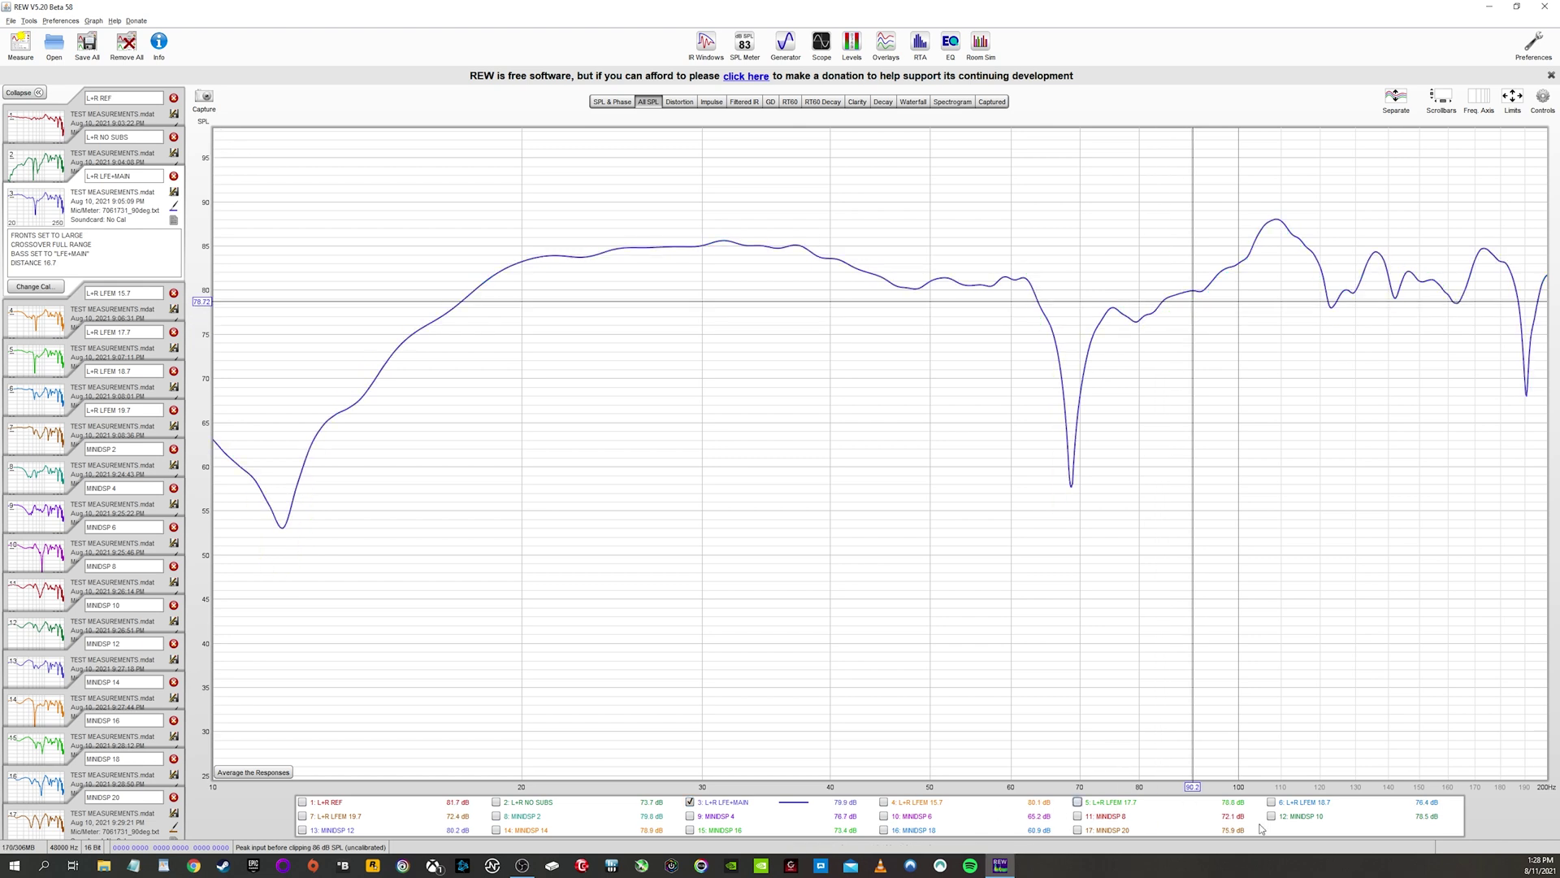
Check L+R LFEM 18.7 against L+R REF, then overlay LFEM 19.7 on LFE+MAIN
left_click(1304, 807)
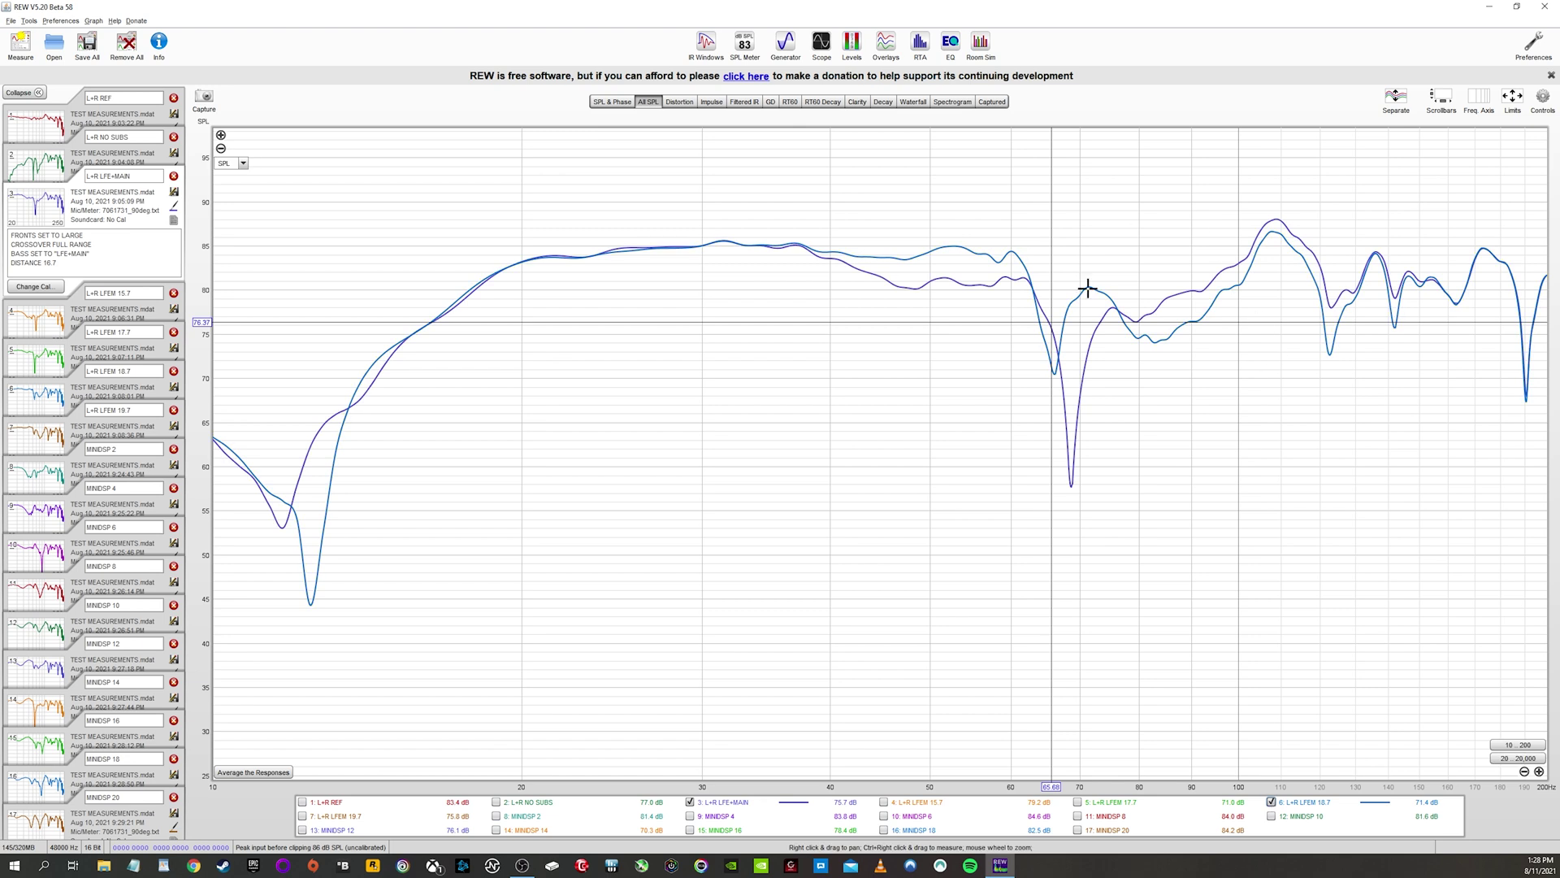
left_click(408, 807)
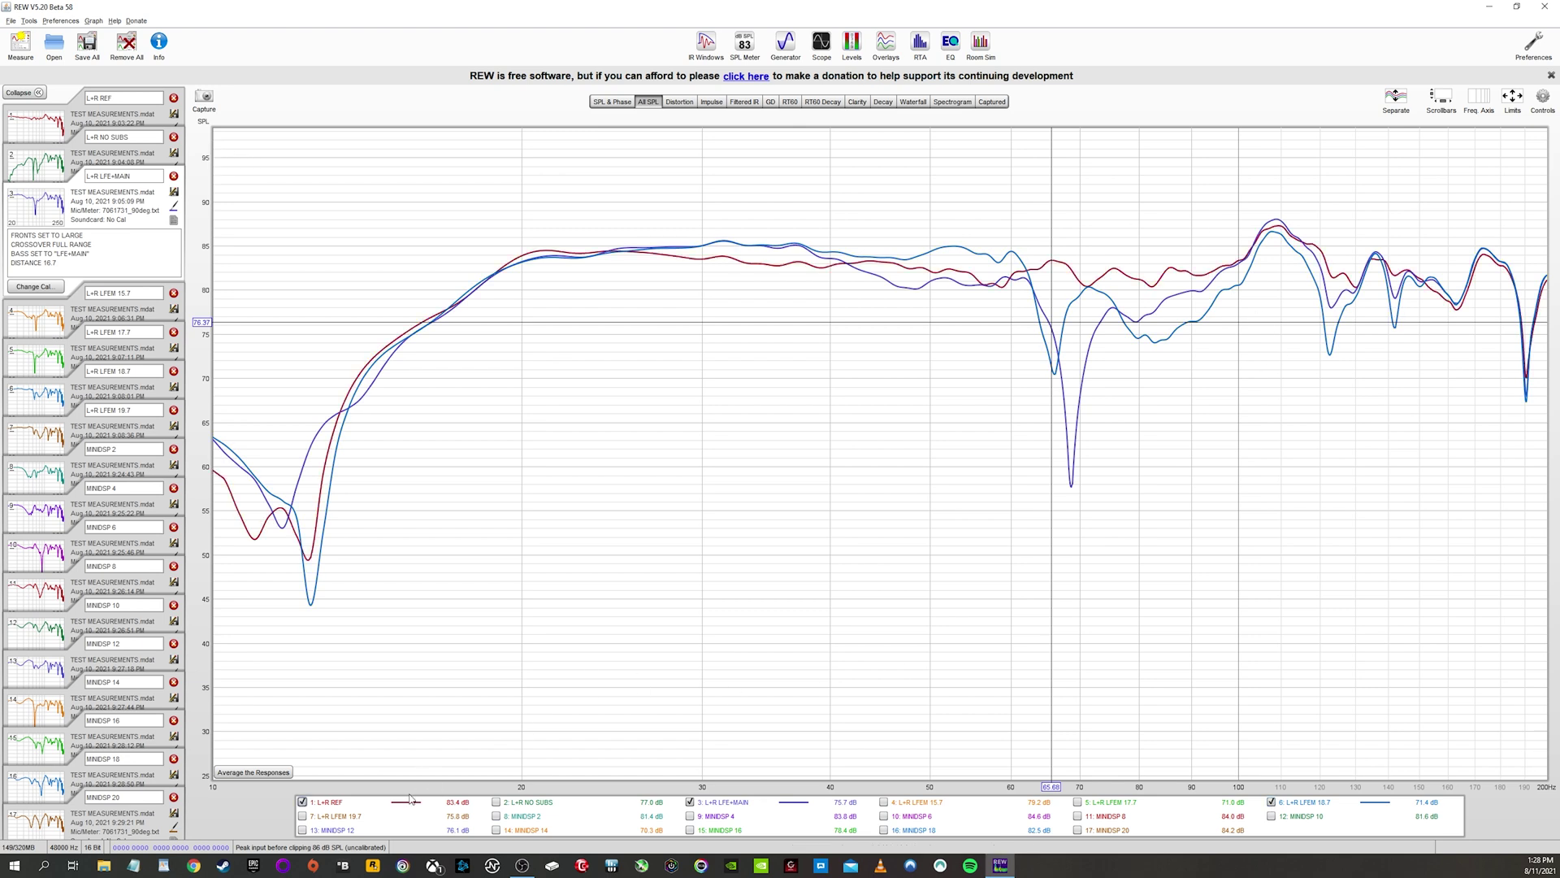
left_click(411, 800)
left_click(1287, 806)
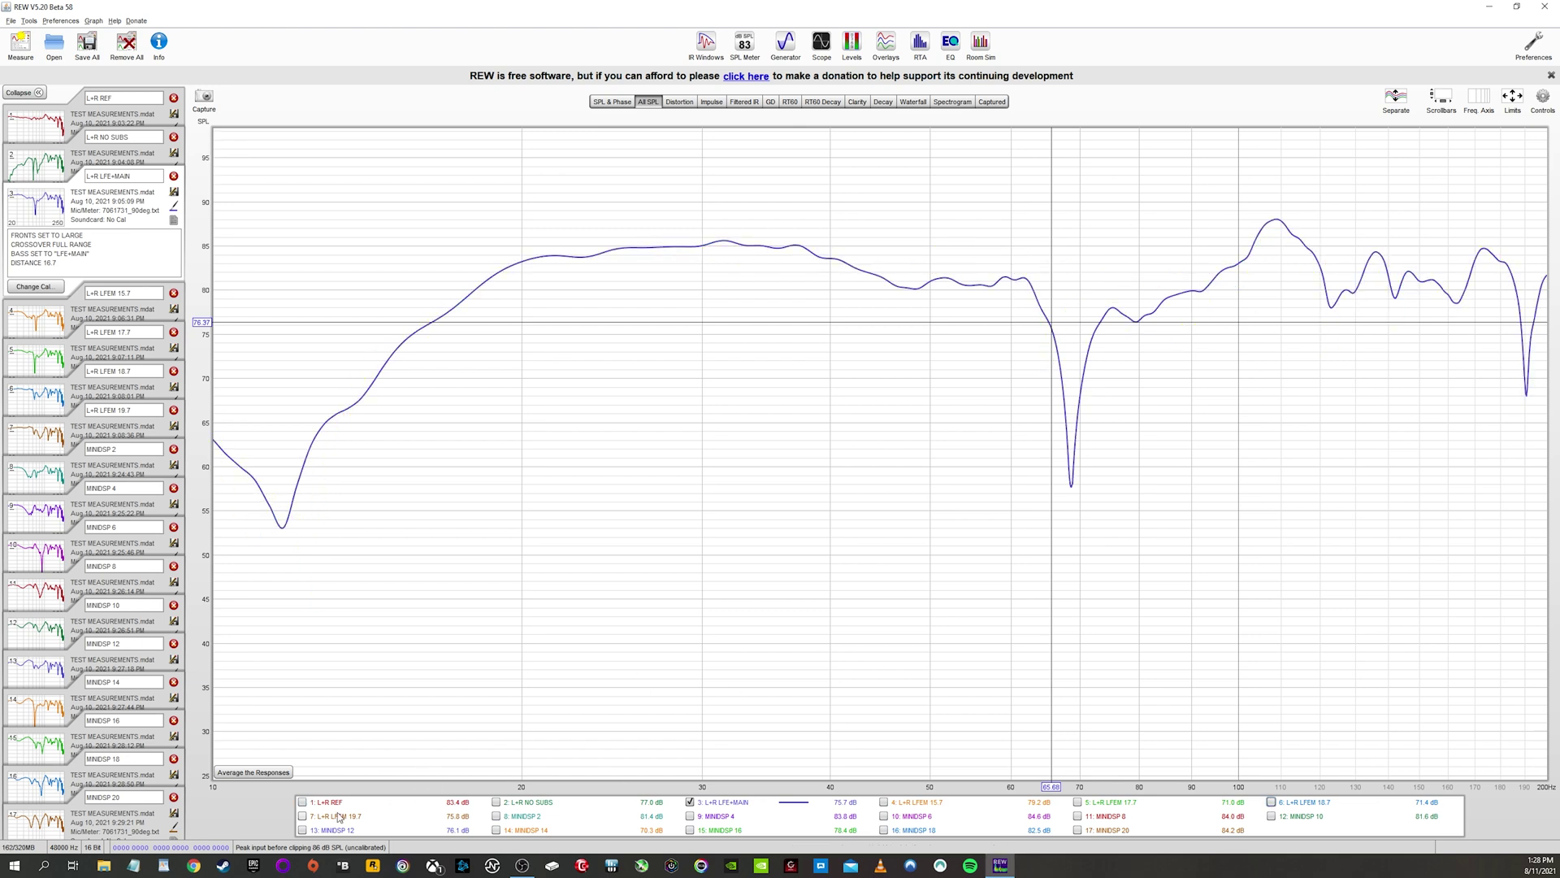
left_click(302, 816)
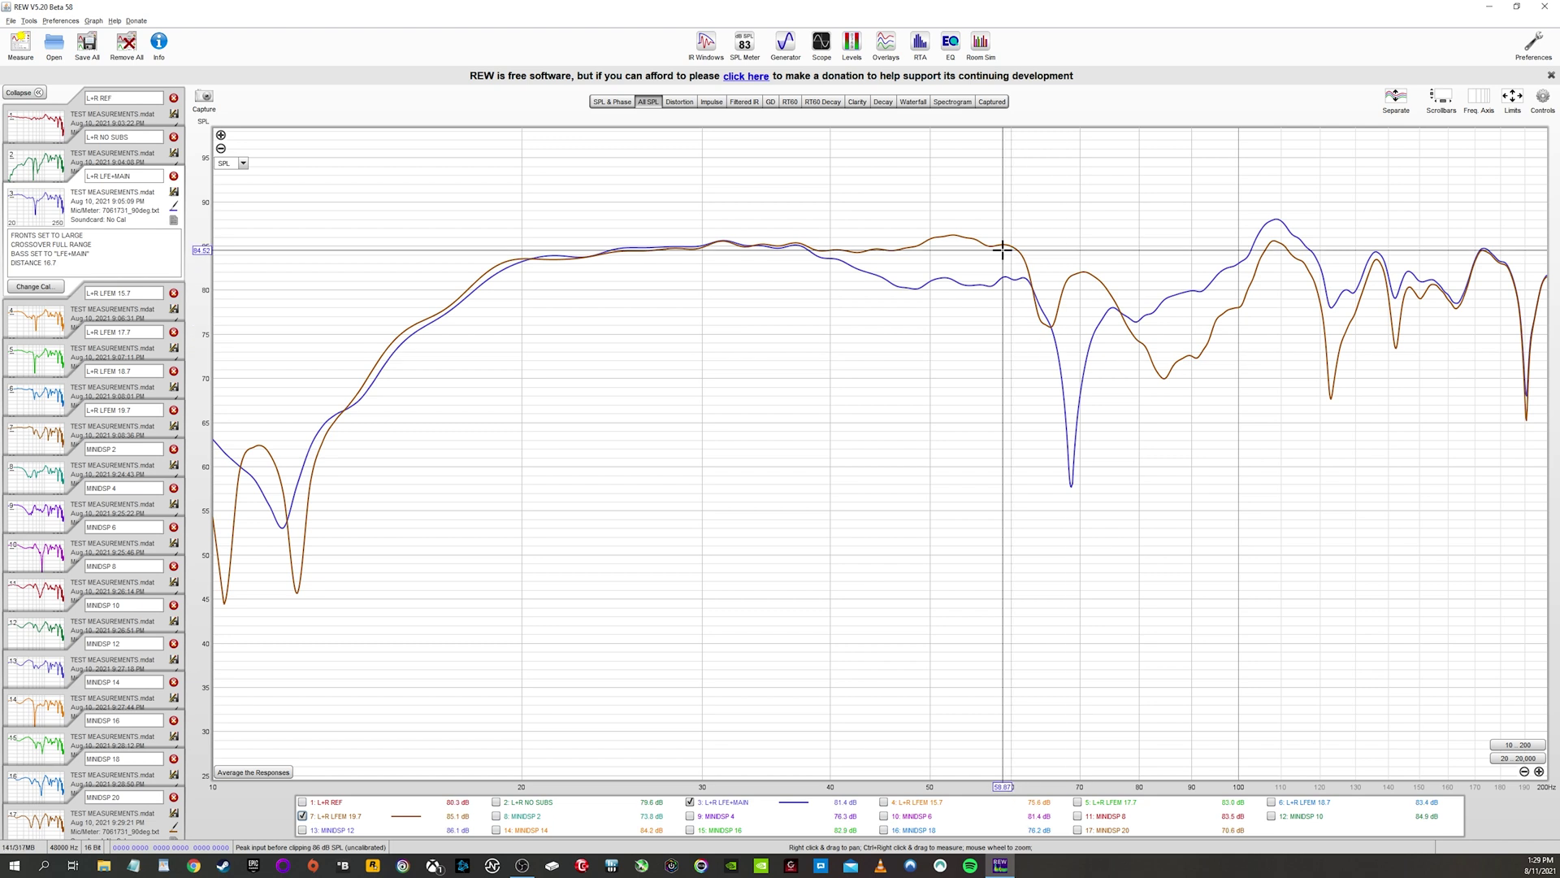
Leave L+R LFEM 19.7 alone on the graph and toggle the Controls panel open and closed
left_click(690, 802)
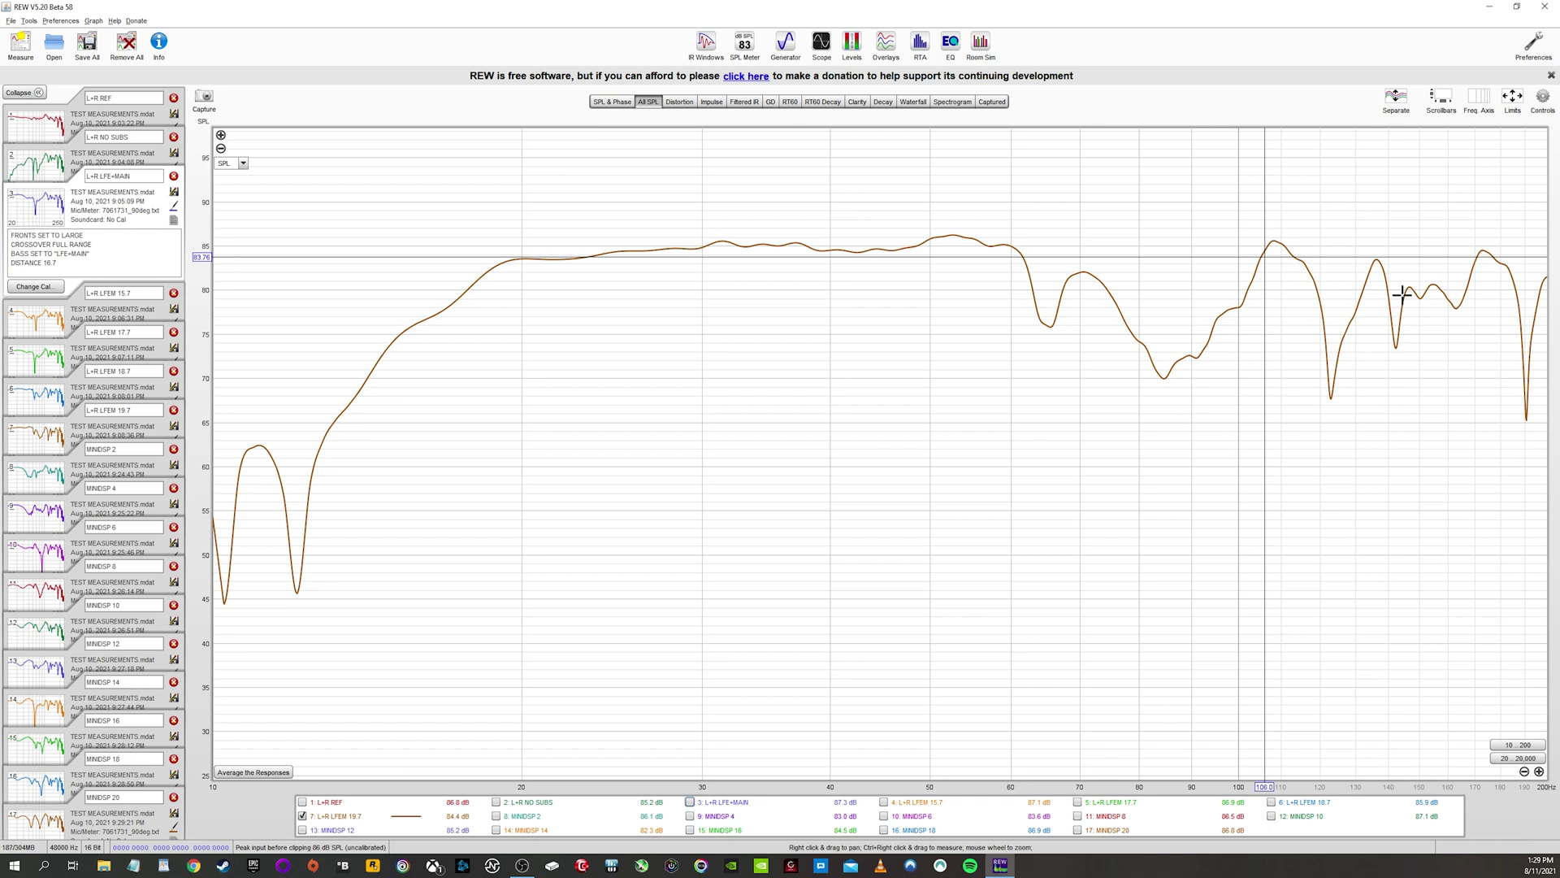
left_click(1541, 97)
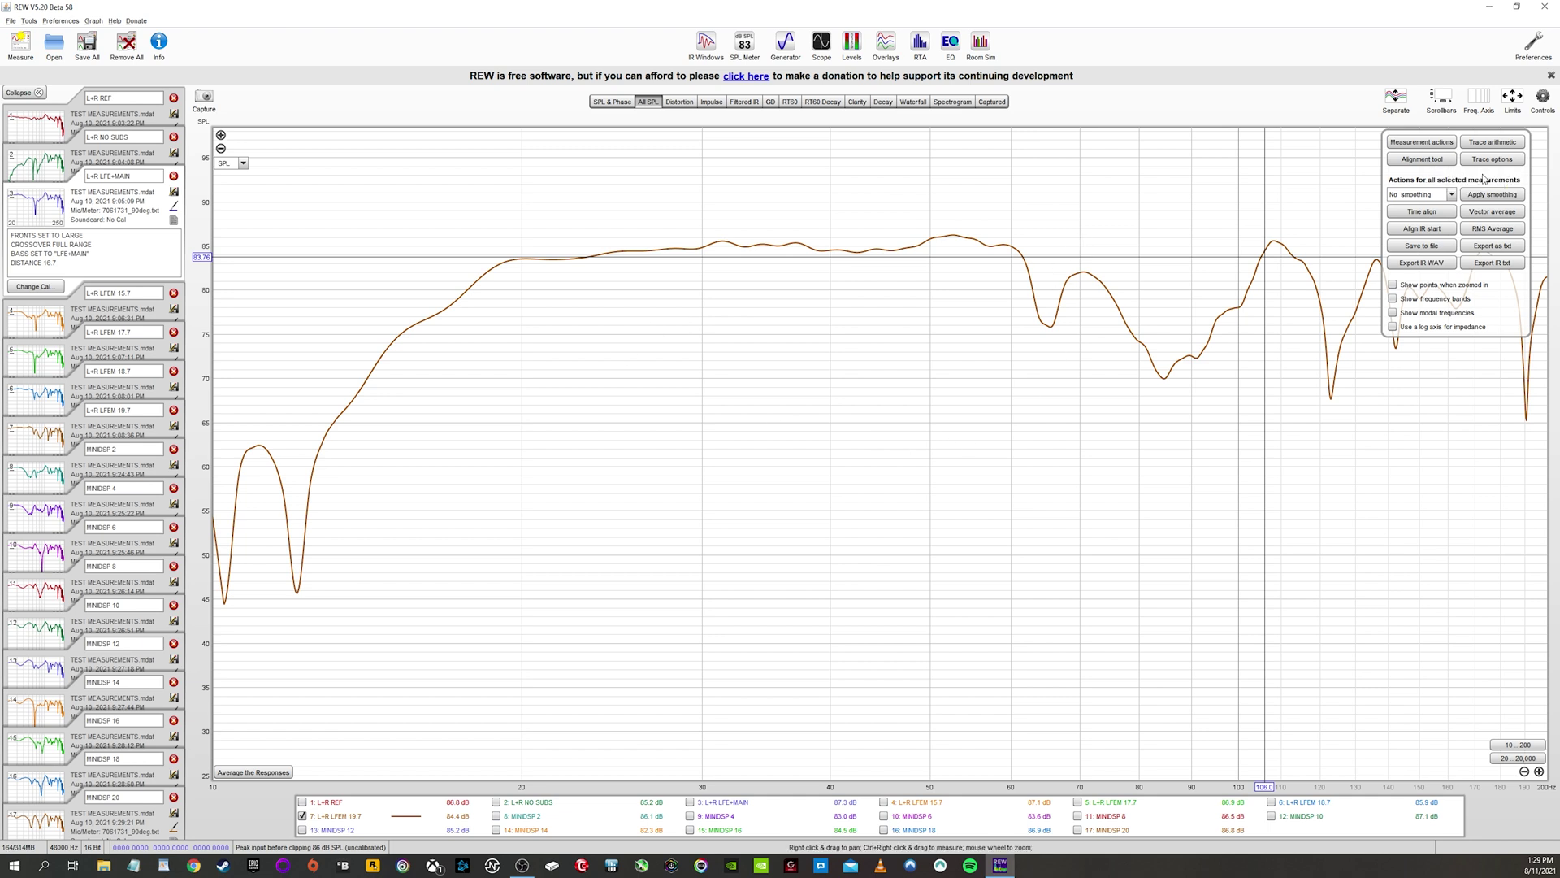
left_click(1542, 98)
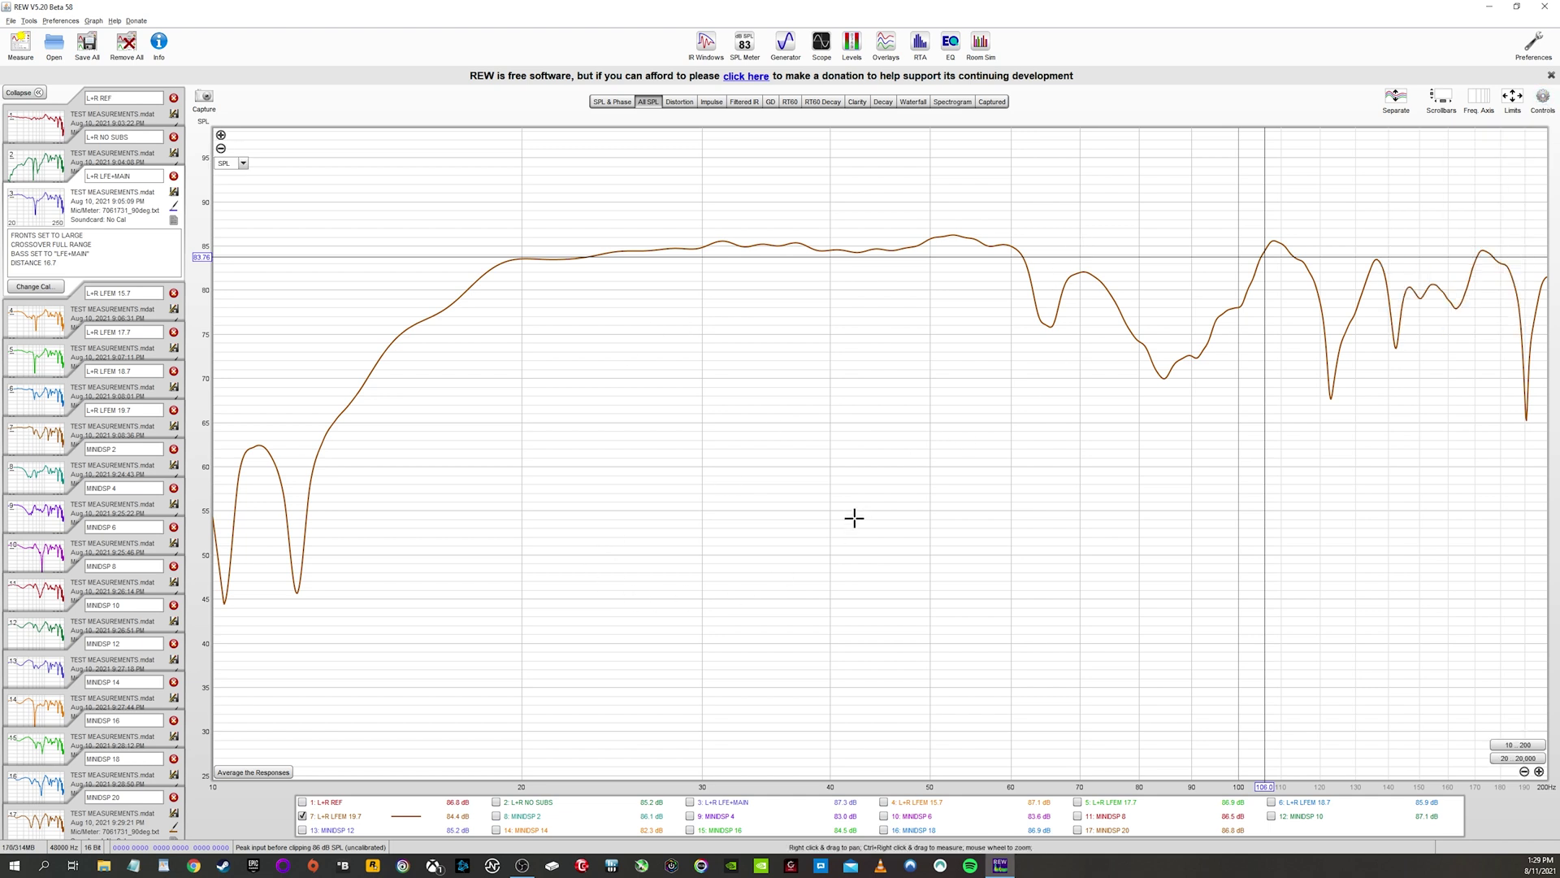
Swap L+R LFEM 19.7 for L+R REF, then view MINIDSP 2's notes and overlay its curve
left_click(334, 817)
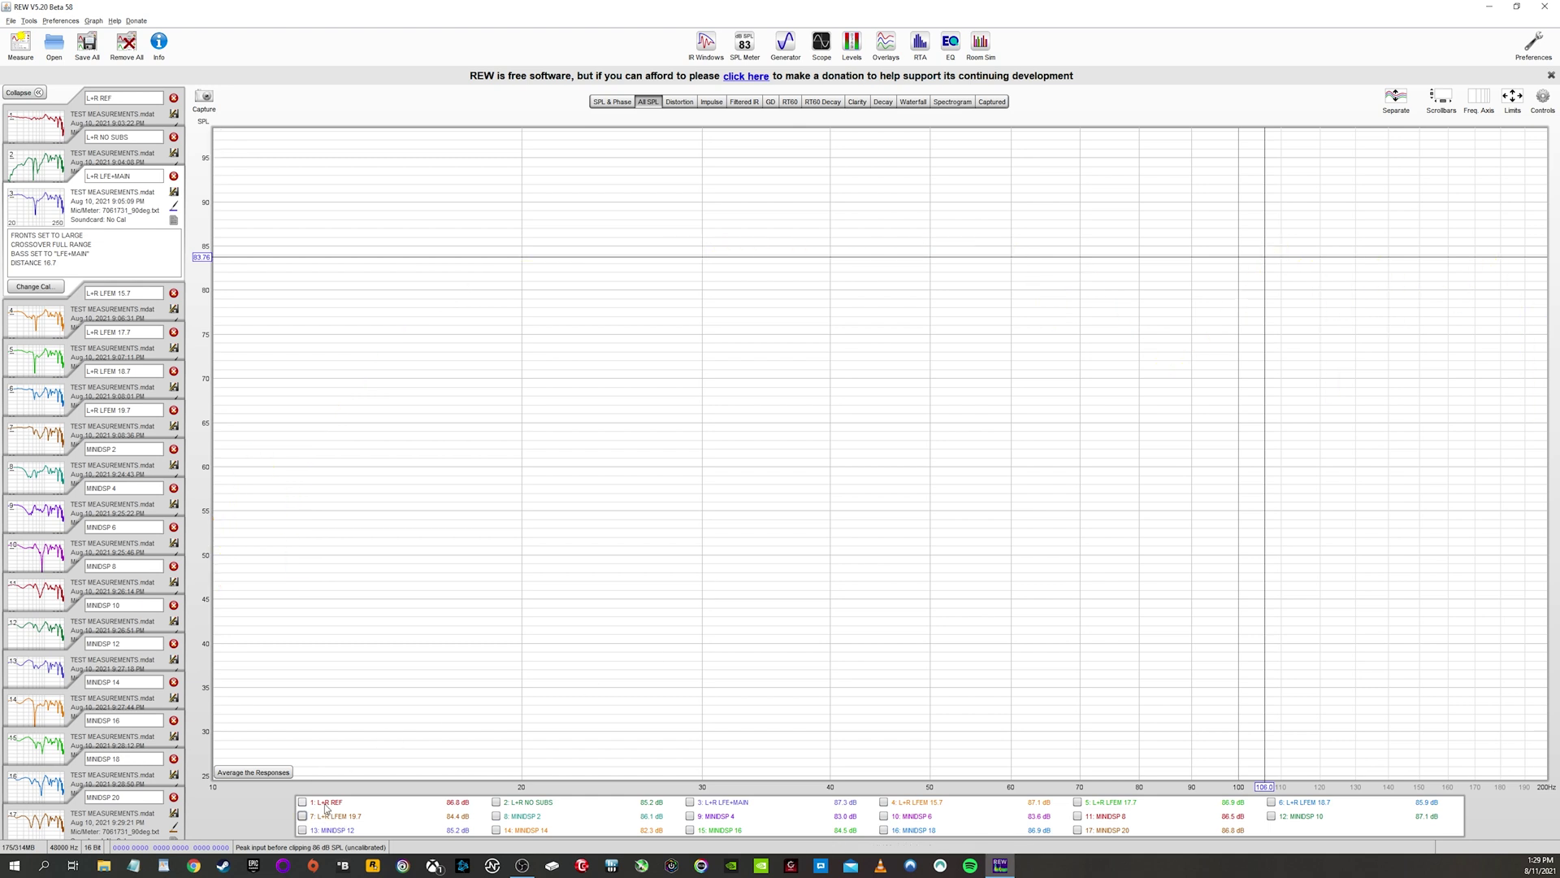
left_click(325, 806)
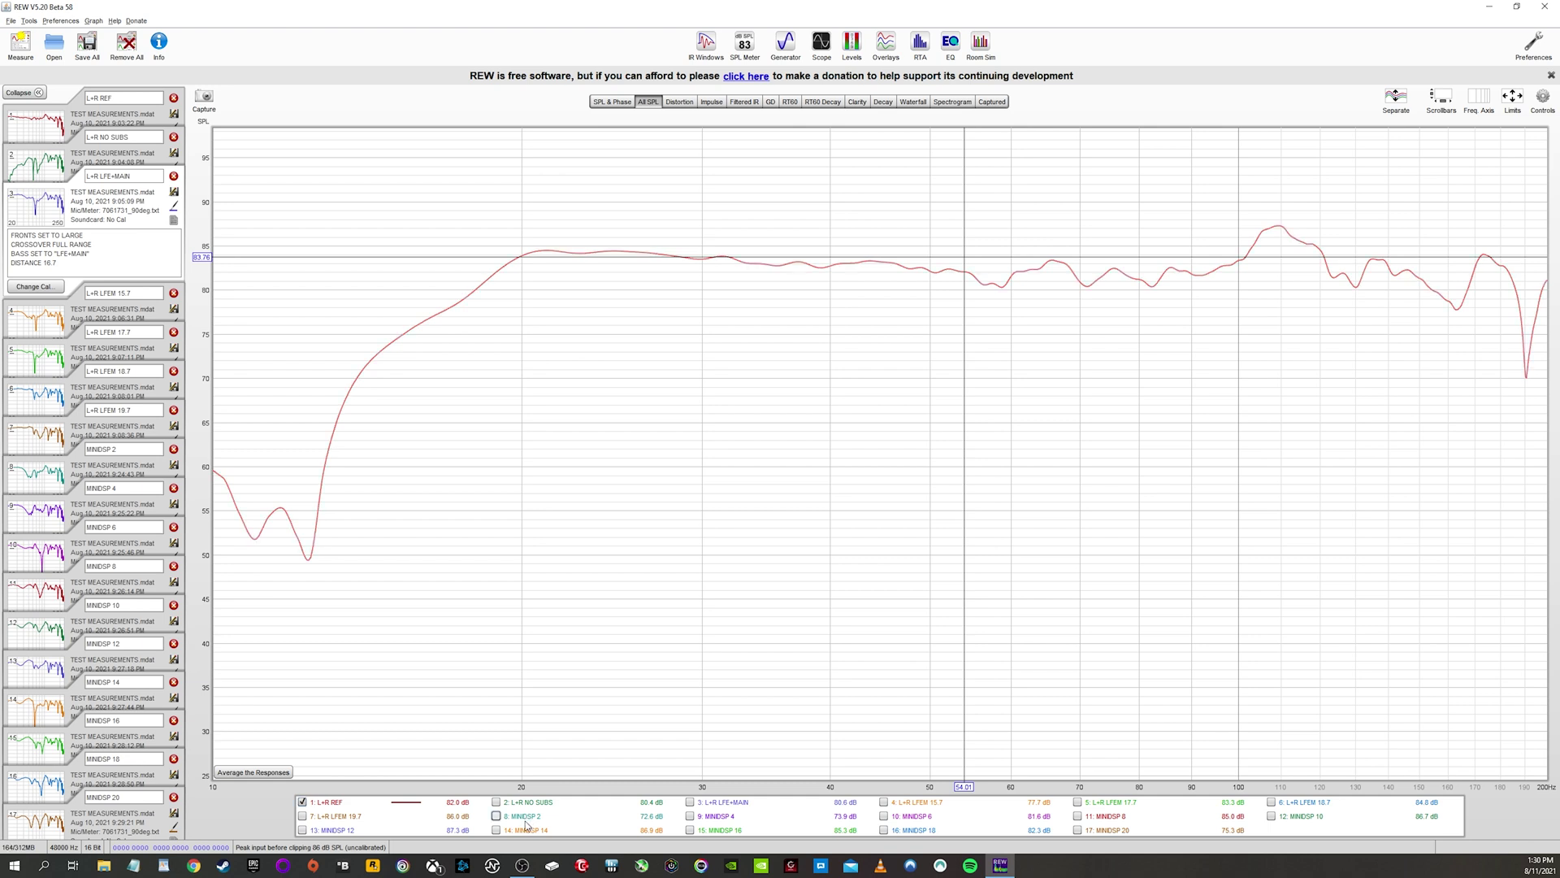
left_click(73, 457)
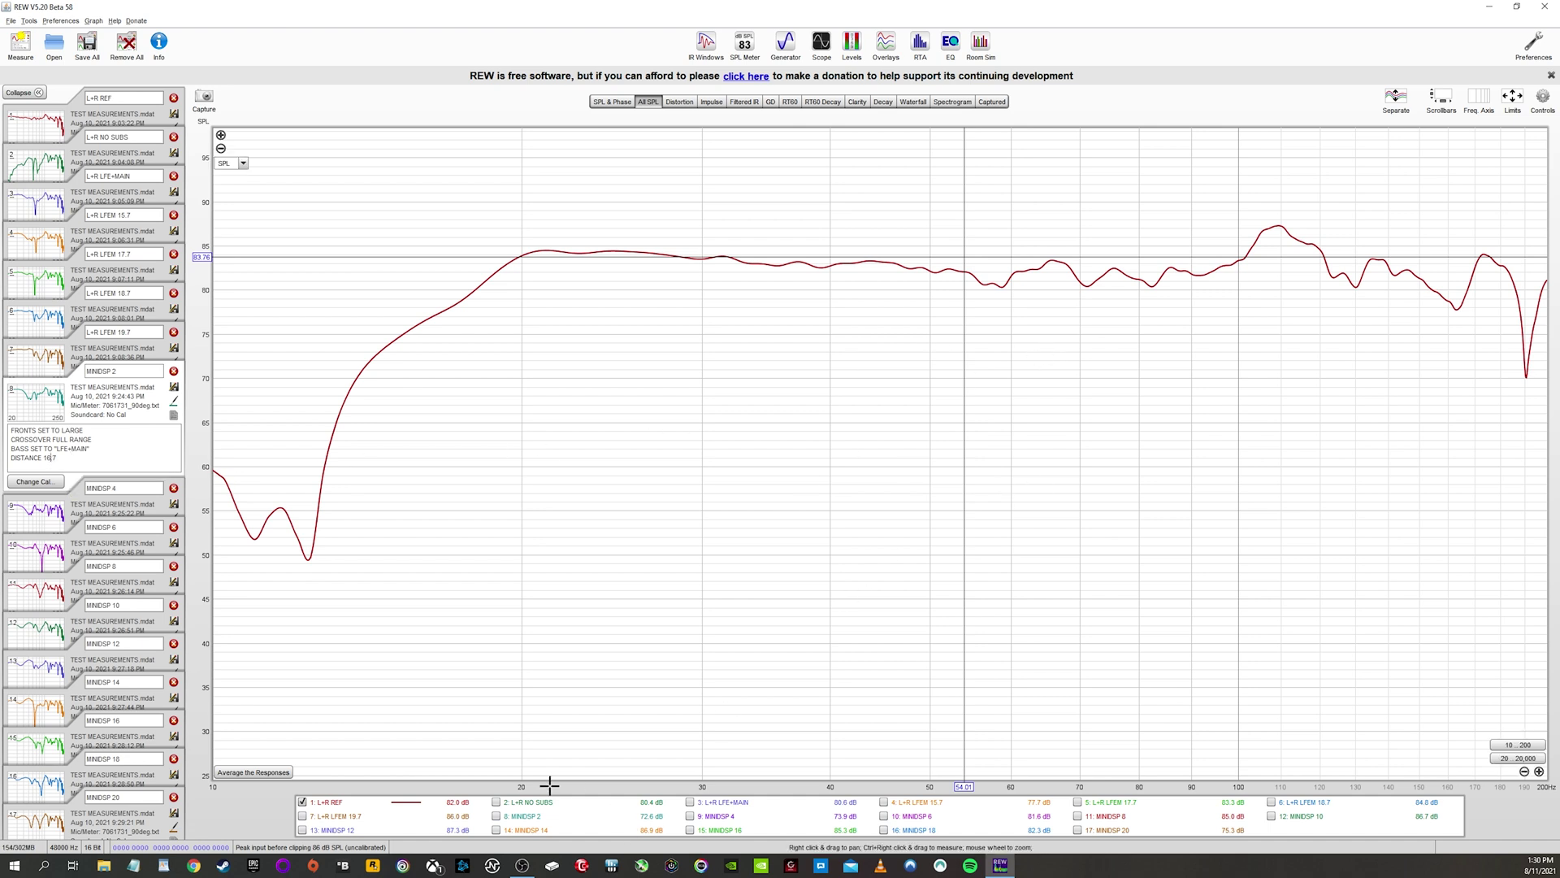
left_click(496, 816)
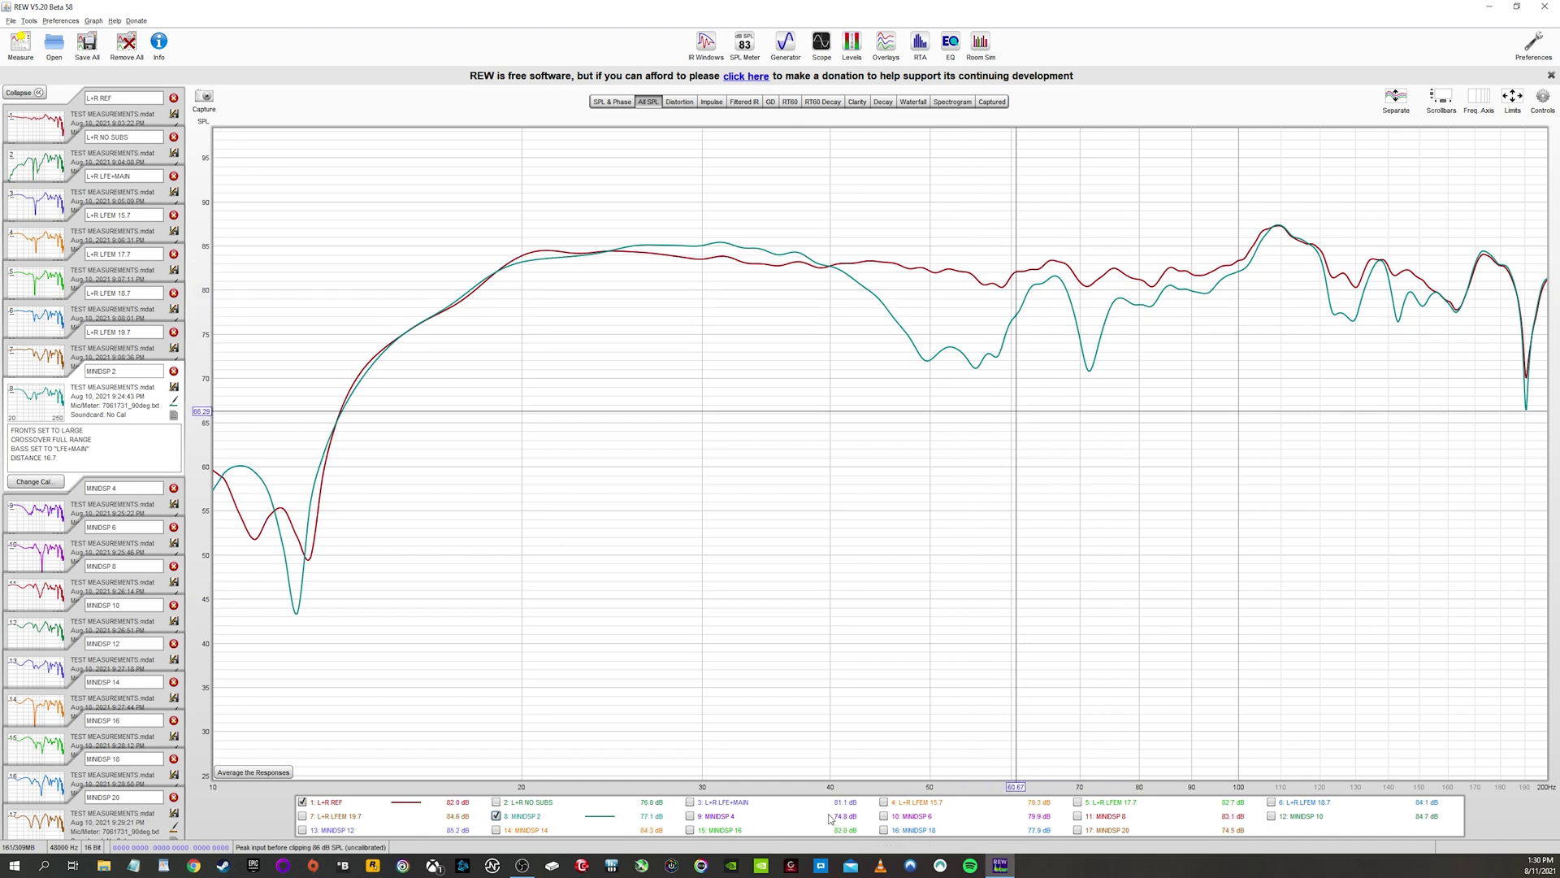
Briefly show L+R LFE+MAIN, then compare MINIDSP 4 with MINIDSP 2 against L+R REF
left_click(754, 803)
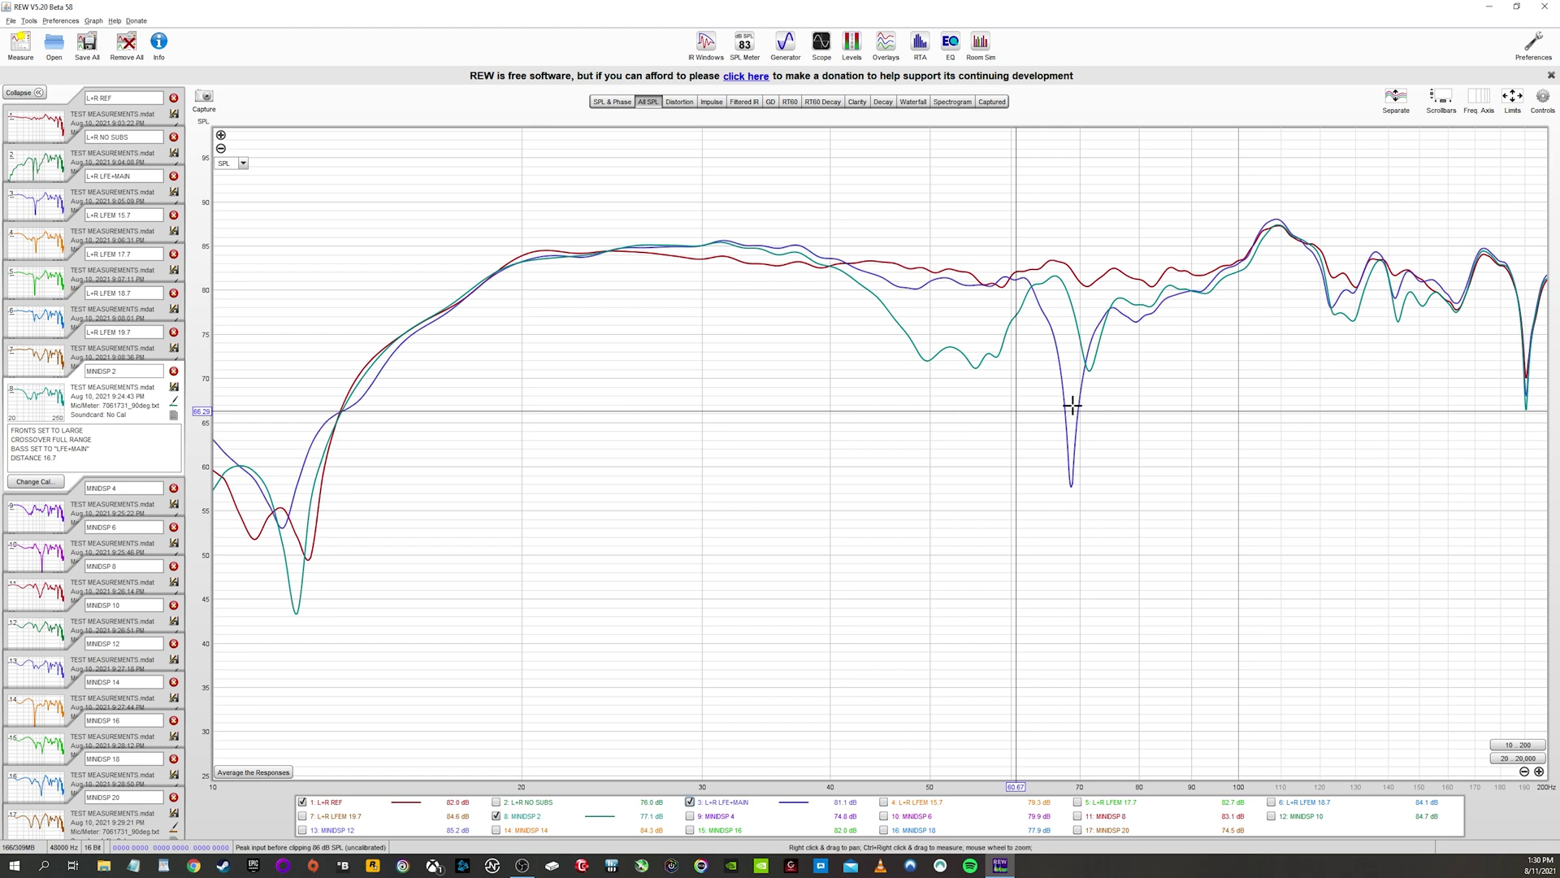
left_click(749, 808)
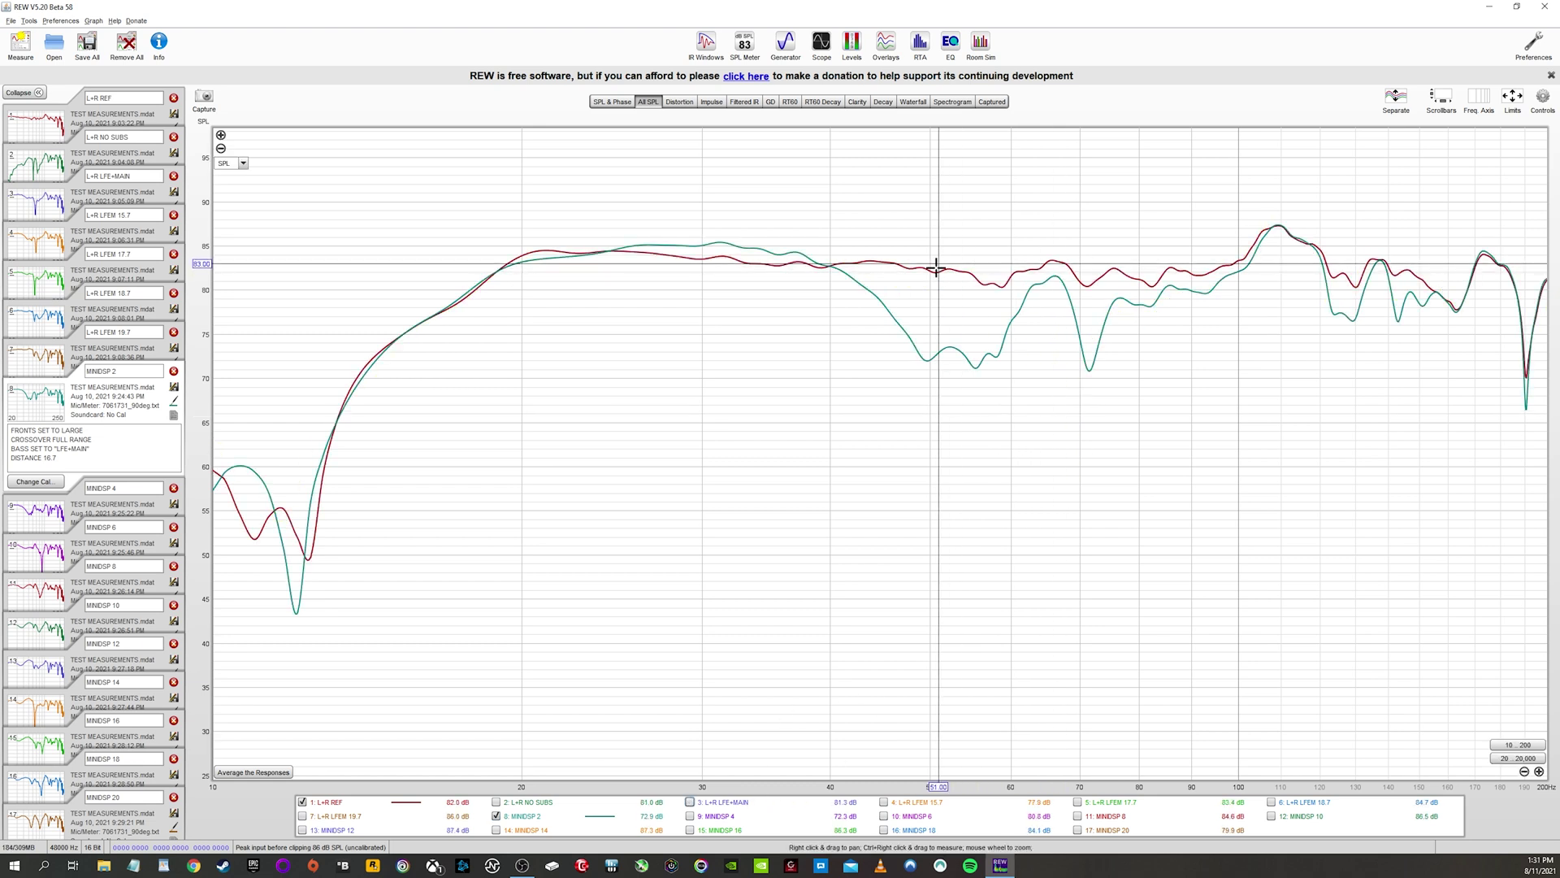
left_click(535, 816)
left_click(713, 817)
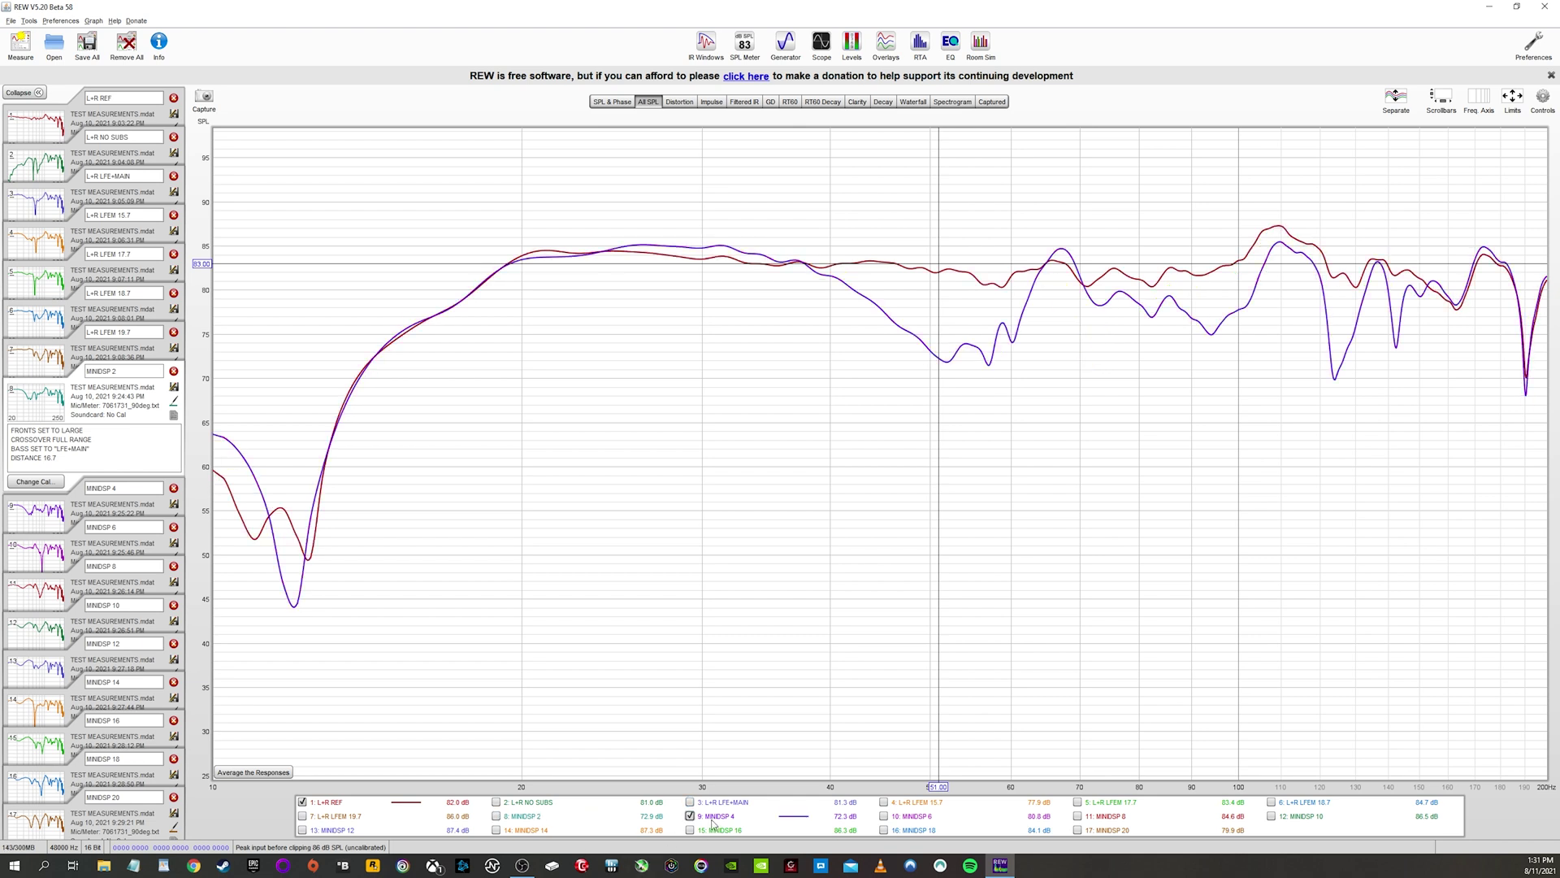
left_click(528, 817)
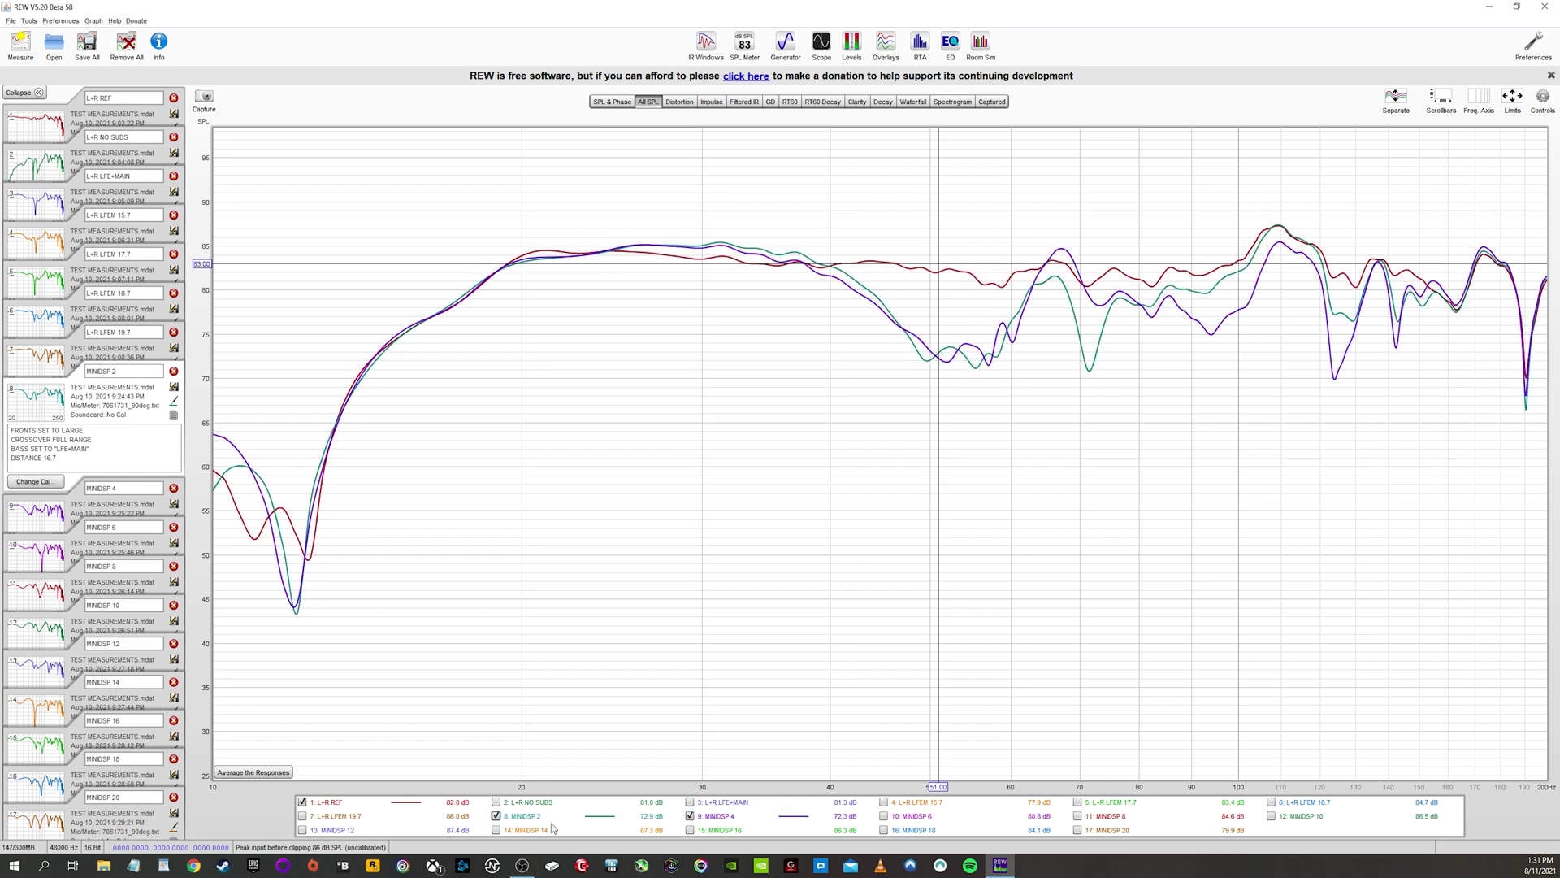
left_click(718, 816)
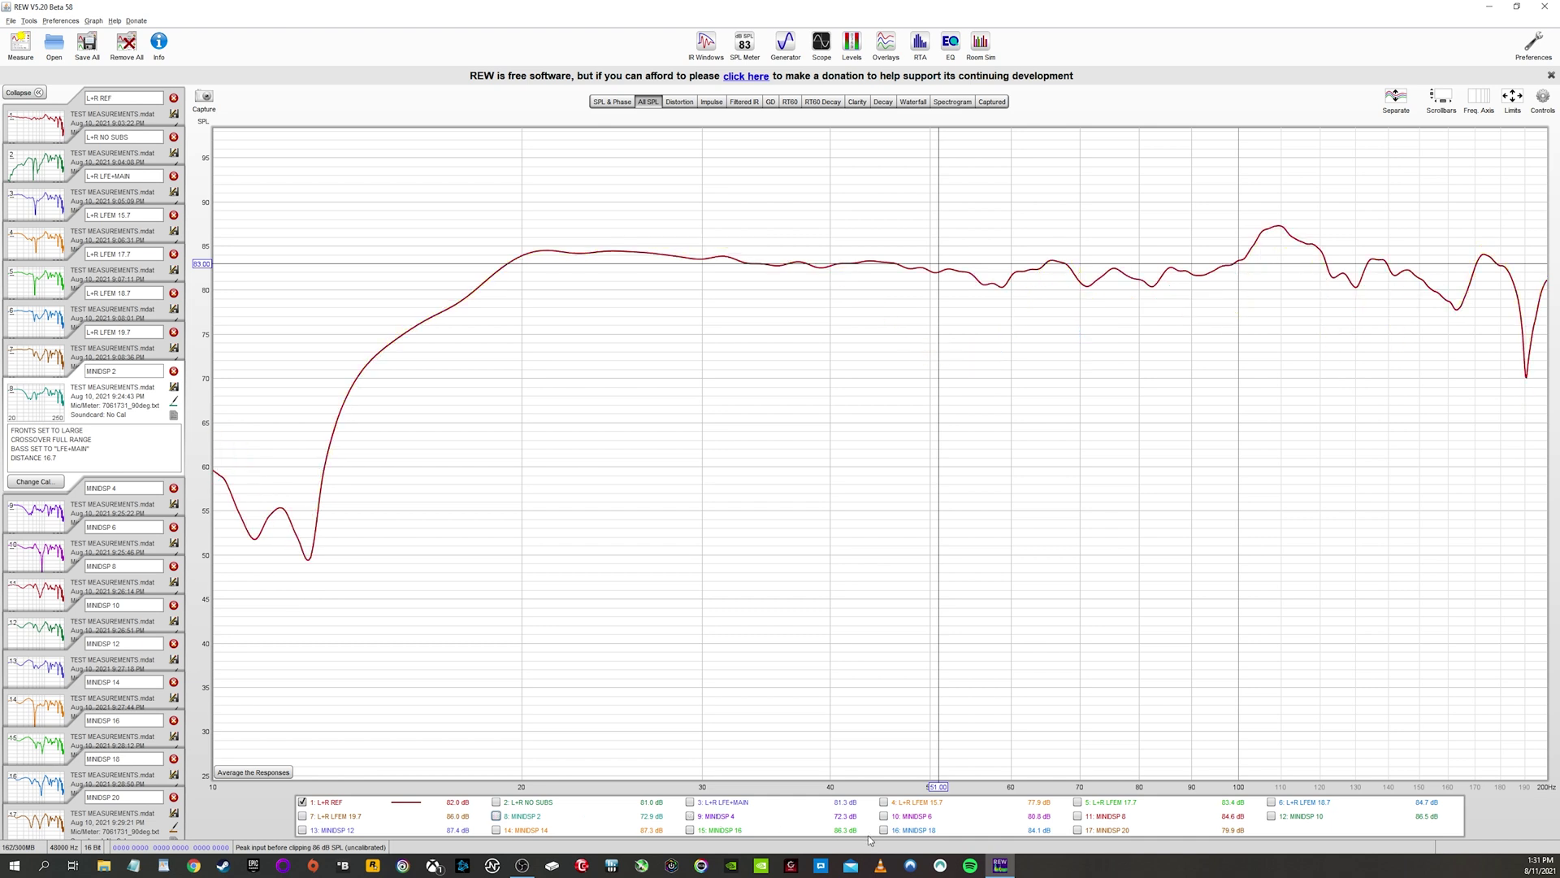
Step through MINIDSP 6, 8 and 10 against L+R REF, ending with MINIDSP 12 overlaid
left_click(914, 817)
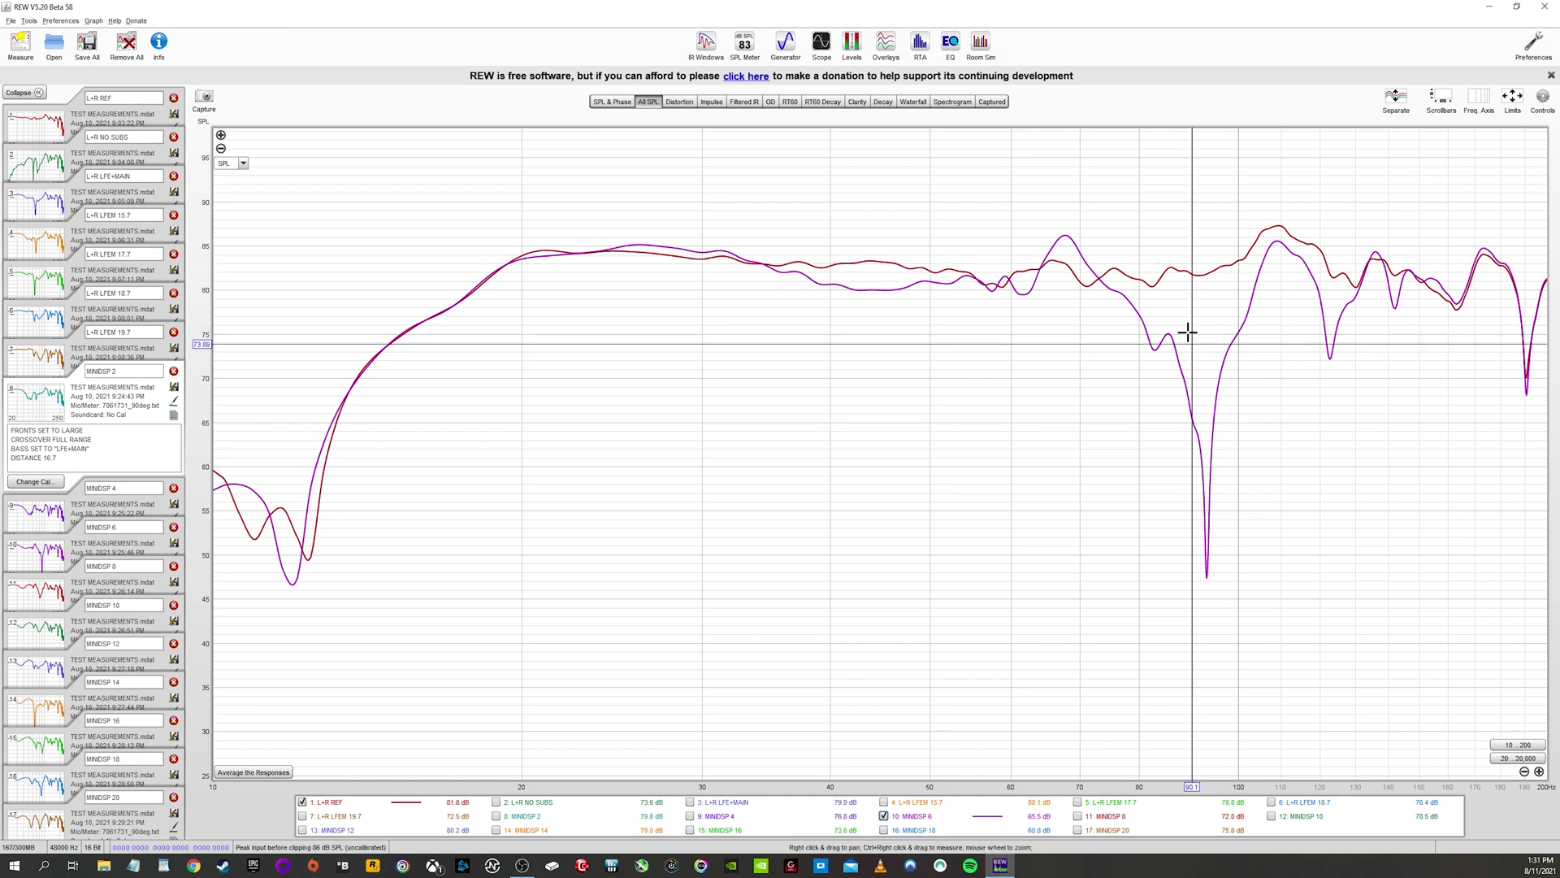
left_click(1105, 817)
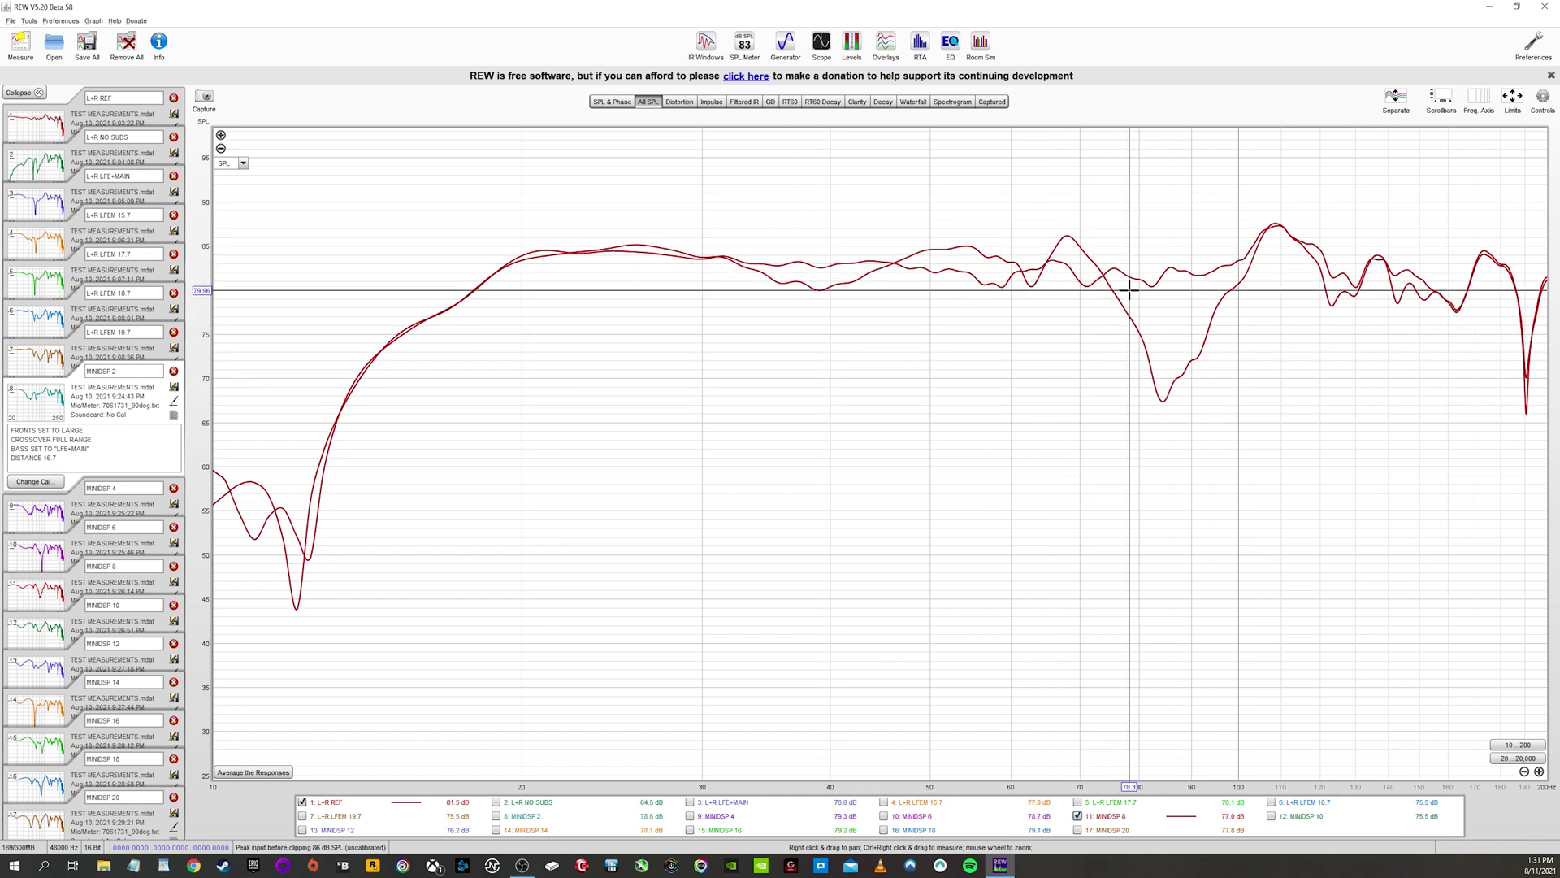
left_click(1077, 816)
left_click(1272, 816)
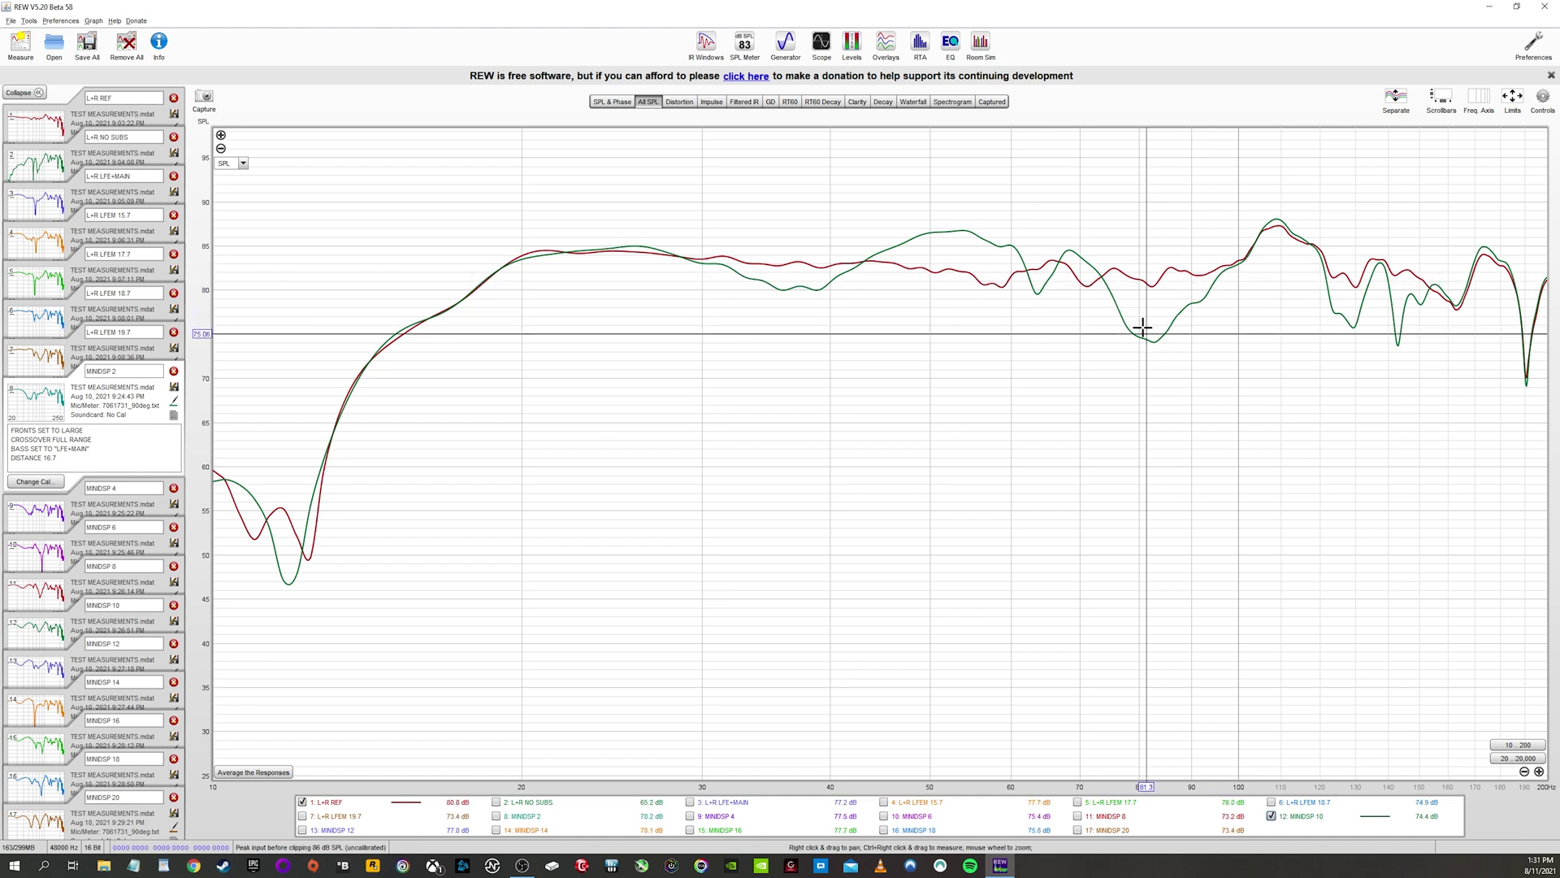
left_click(333, 830)
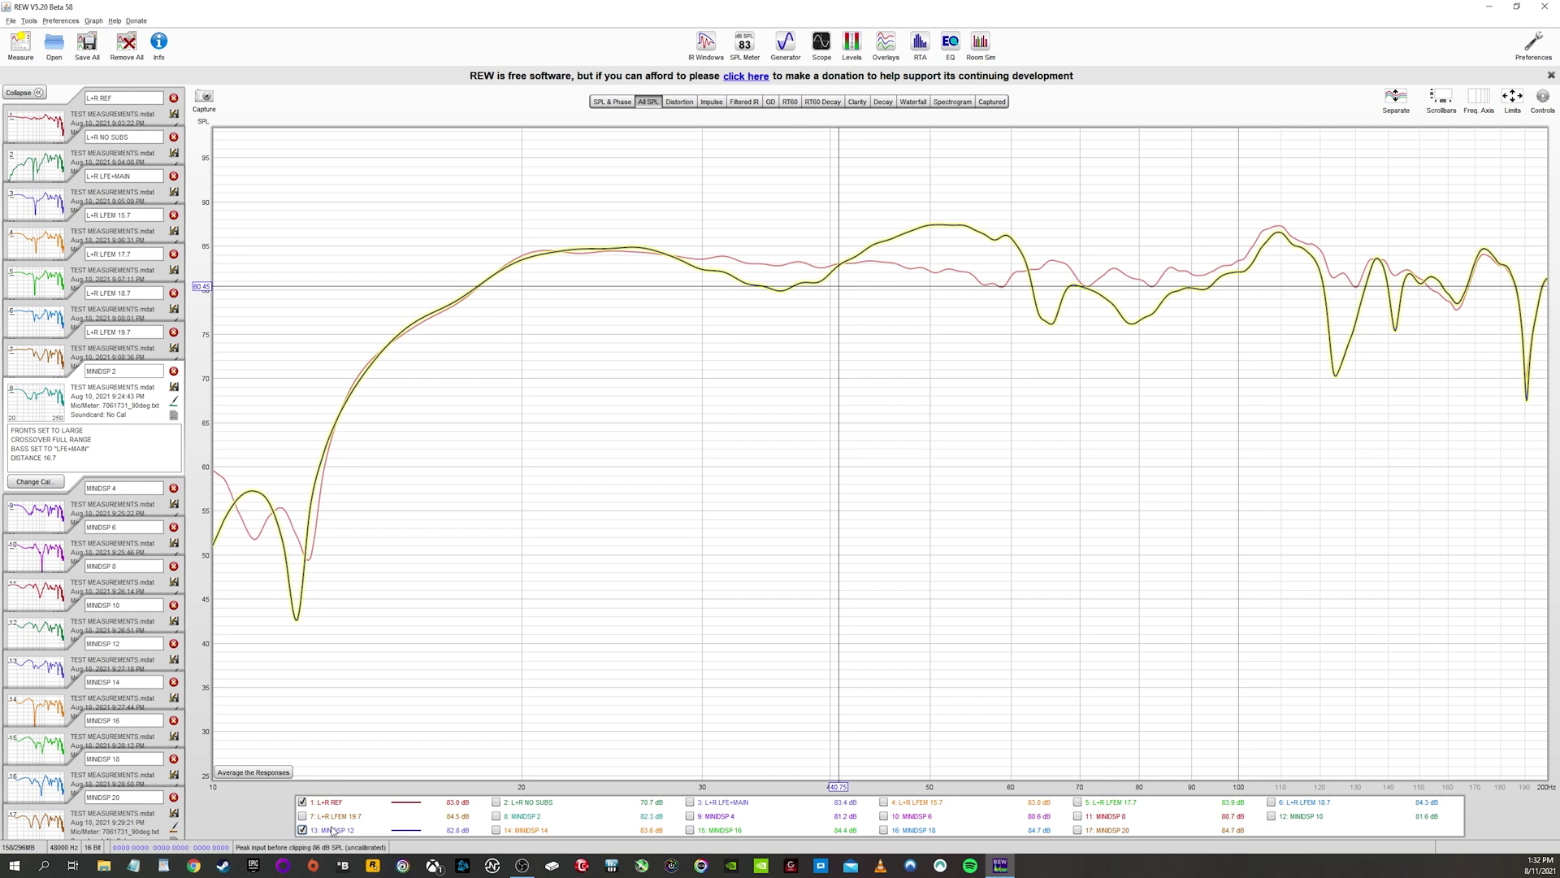
Compare MINIDSP 10, 12 and 14 in turn against L+R REF
left_click(1284, 819)
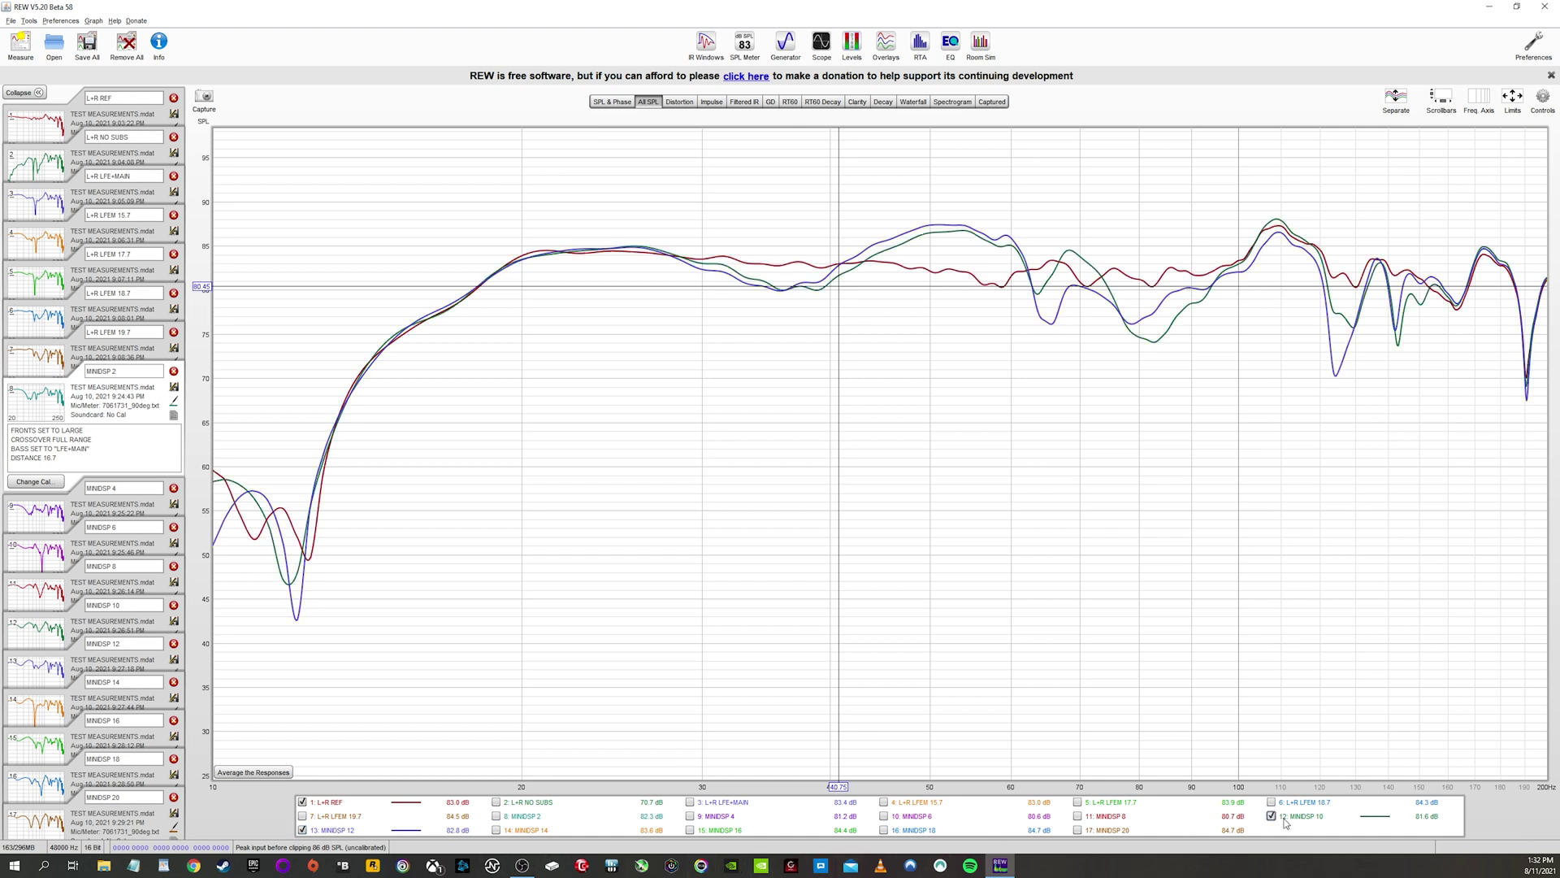
left_click(1272, 816)
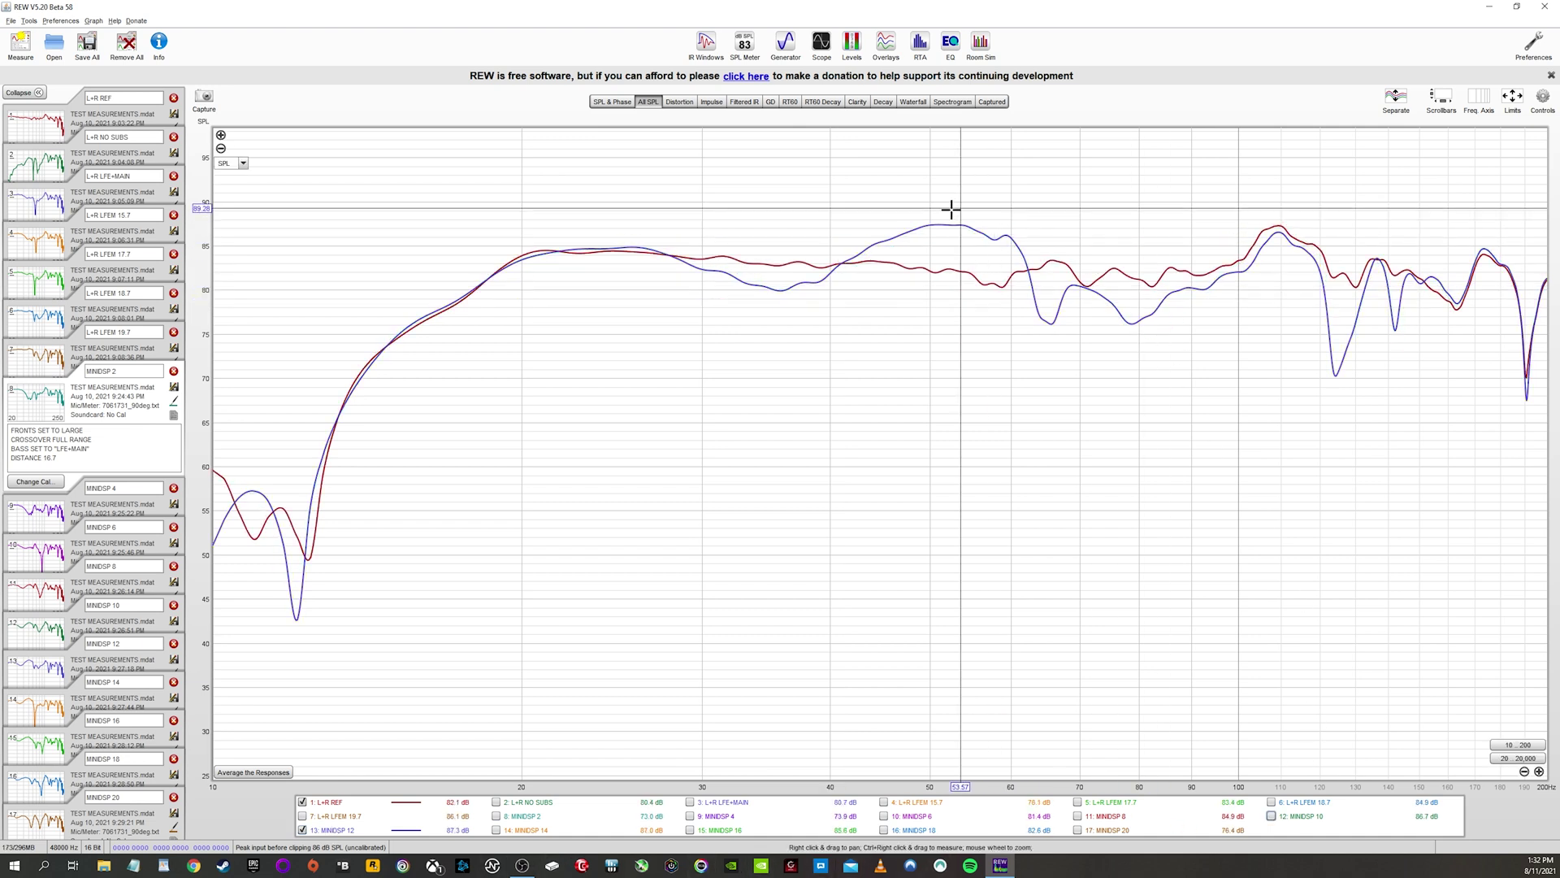
left_click(529, 831)
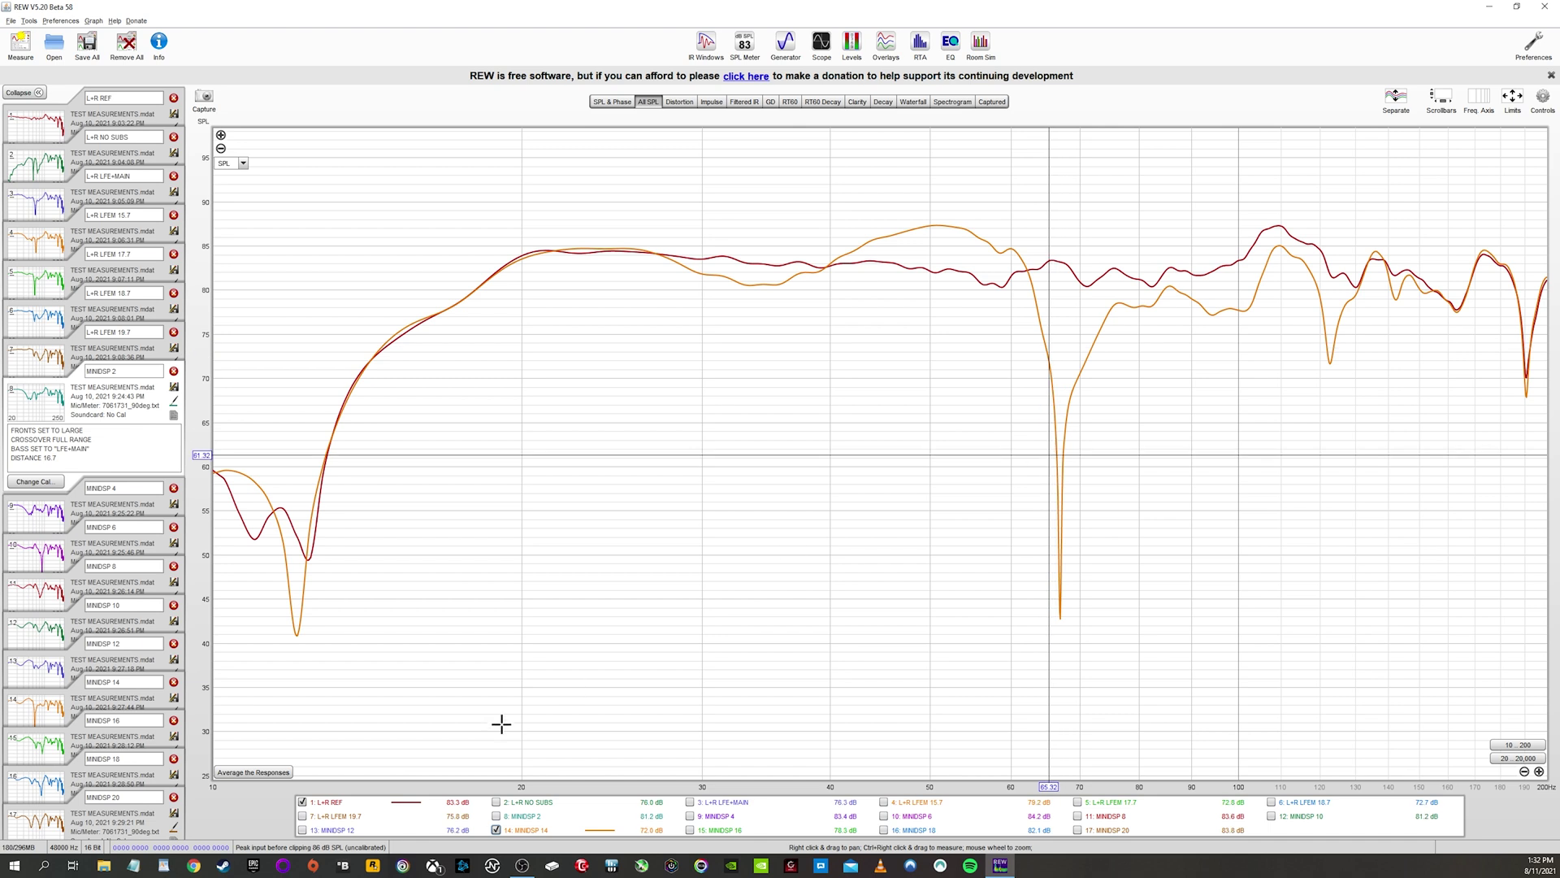
left_click(551, 830)
Step through MINIDSP 16, 18 and 20, leaving only L+R REF on the graph
left_click(716, 830)
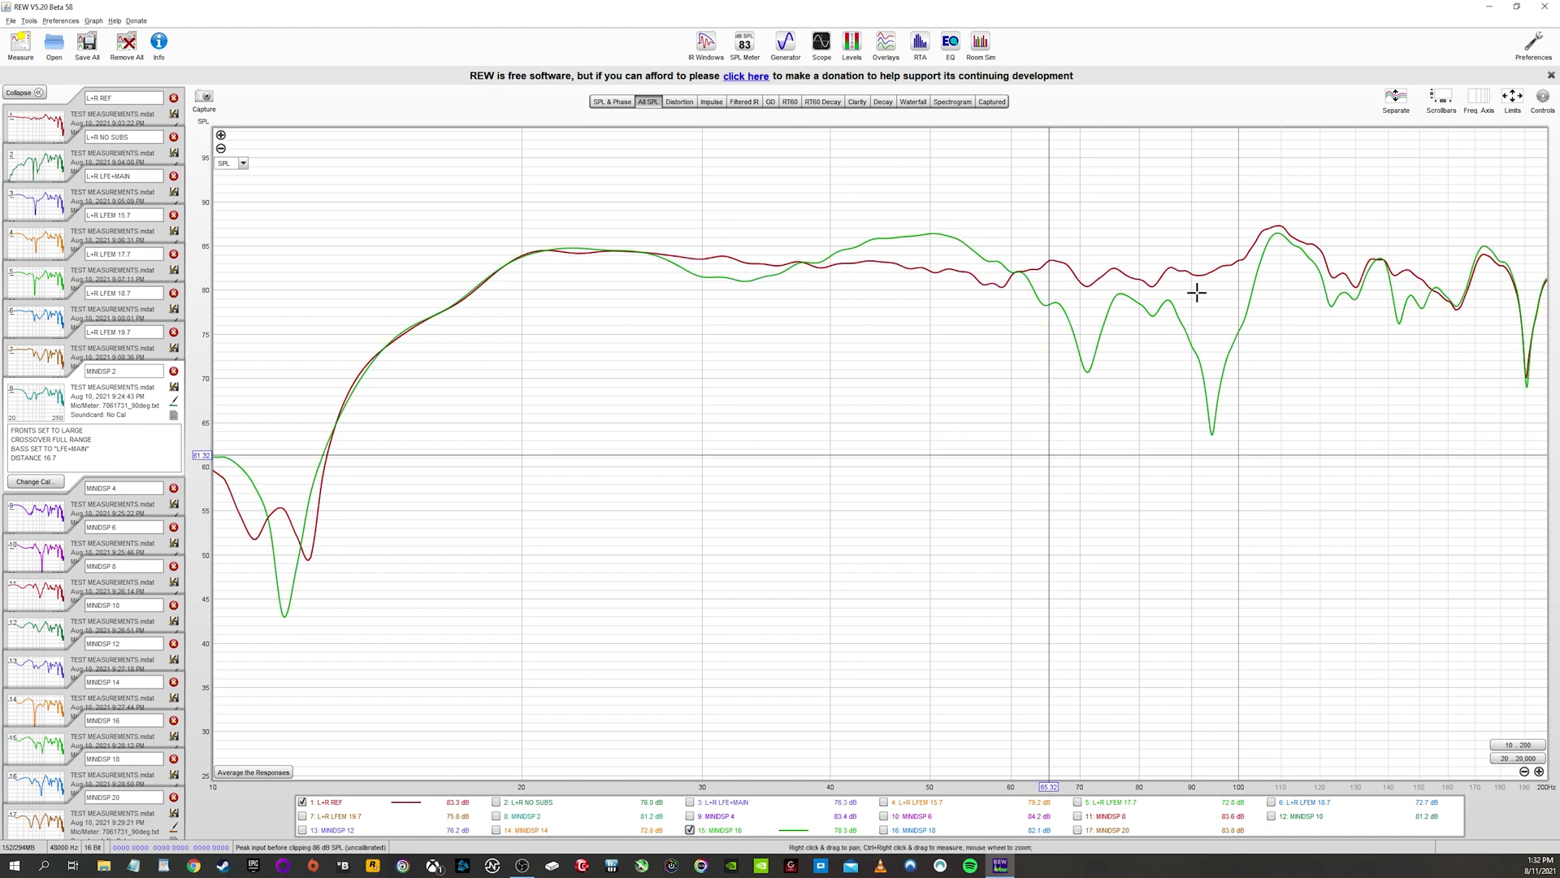
left_click(908, 831)
left_click(716, 829)
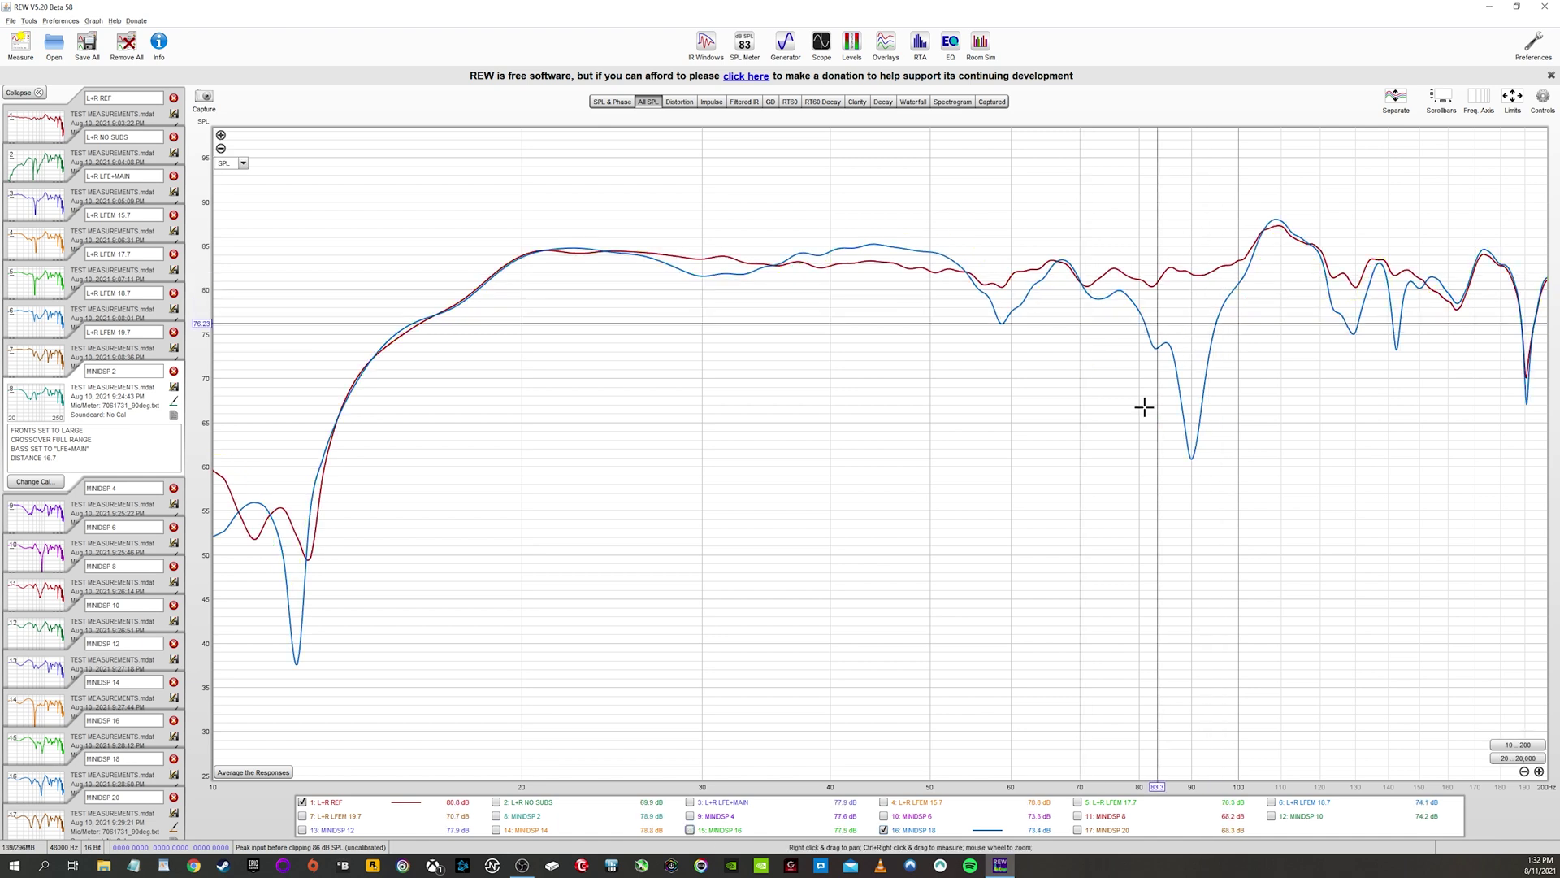
left_click(885, 829)
left_click(1077, 830)
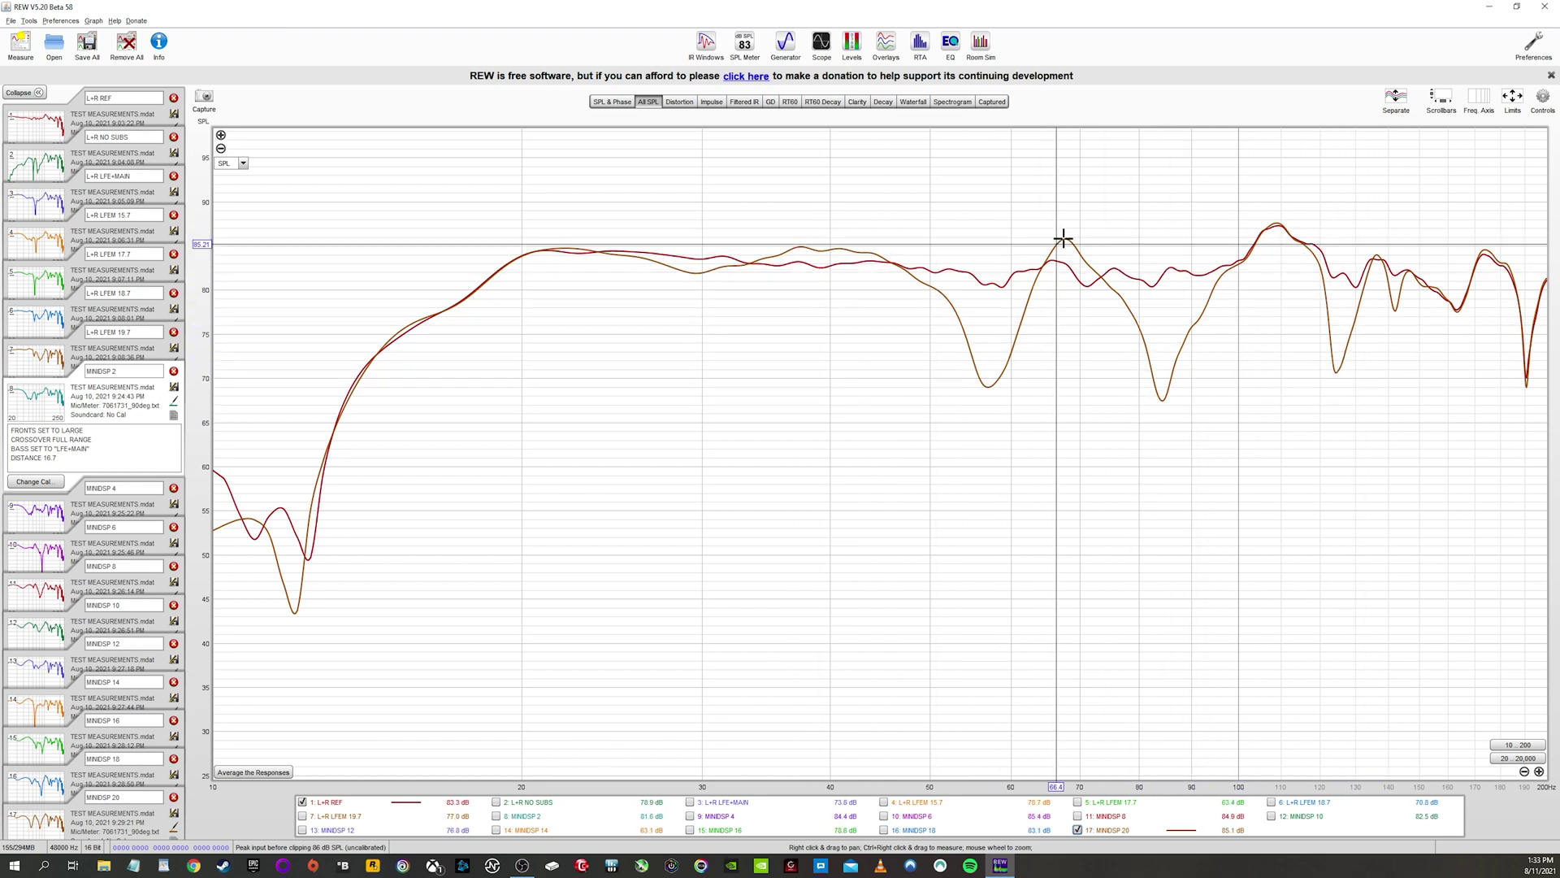
left_click(1107, 832)
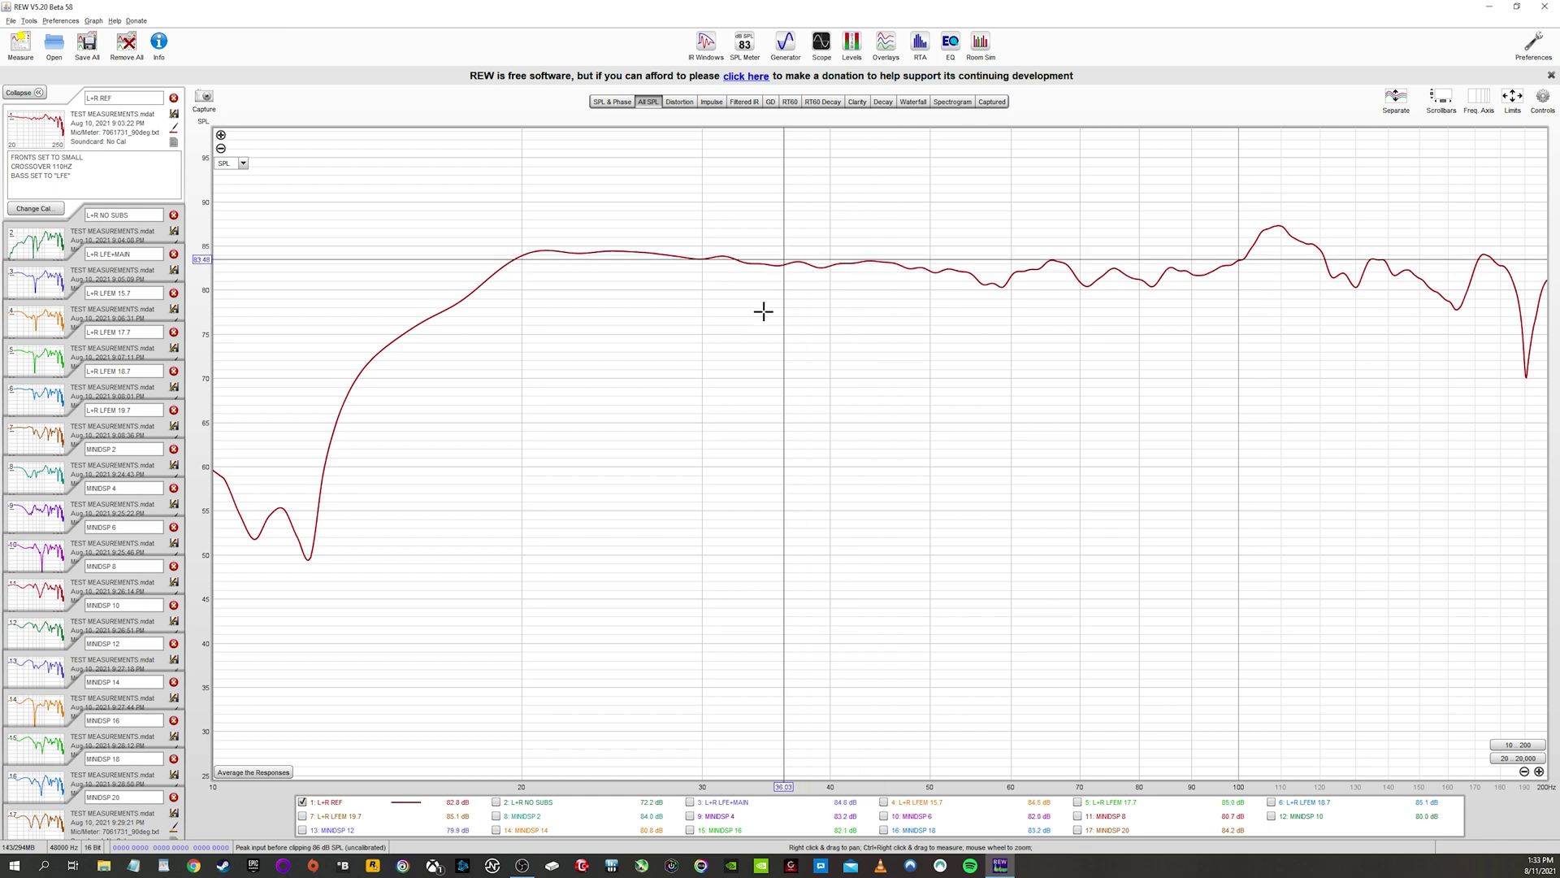
left_click(731, 805)
left_click(886, 803)
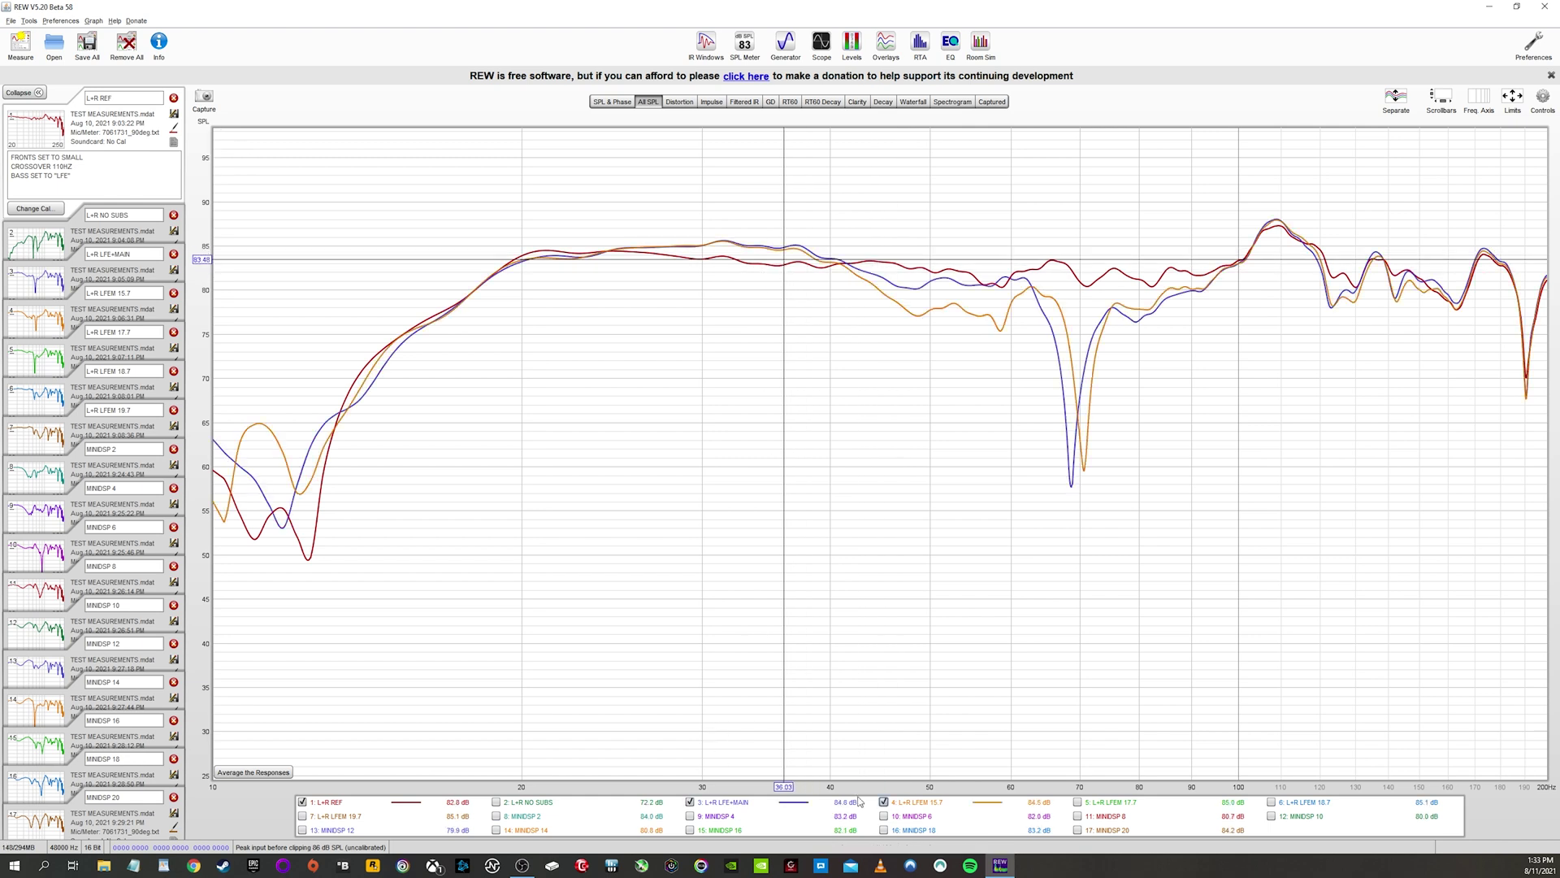
left_click(690, 802)
left_click(884, 802)
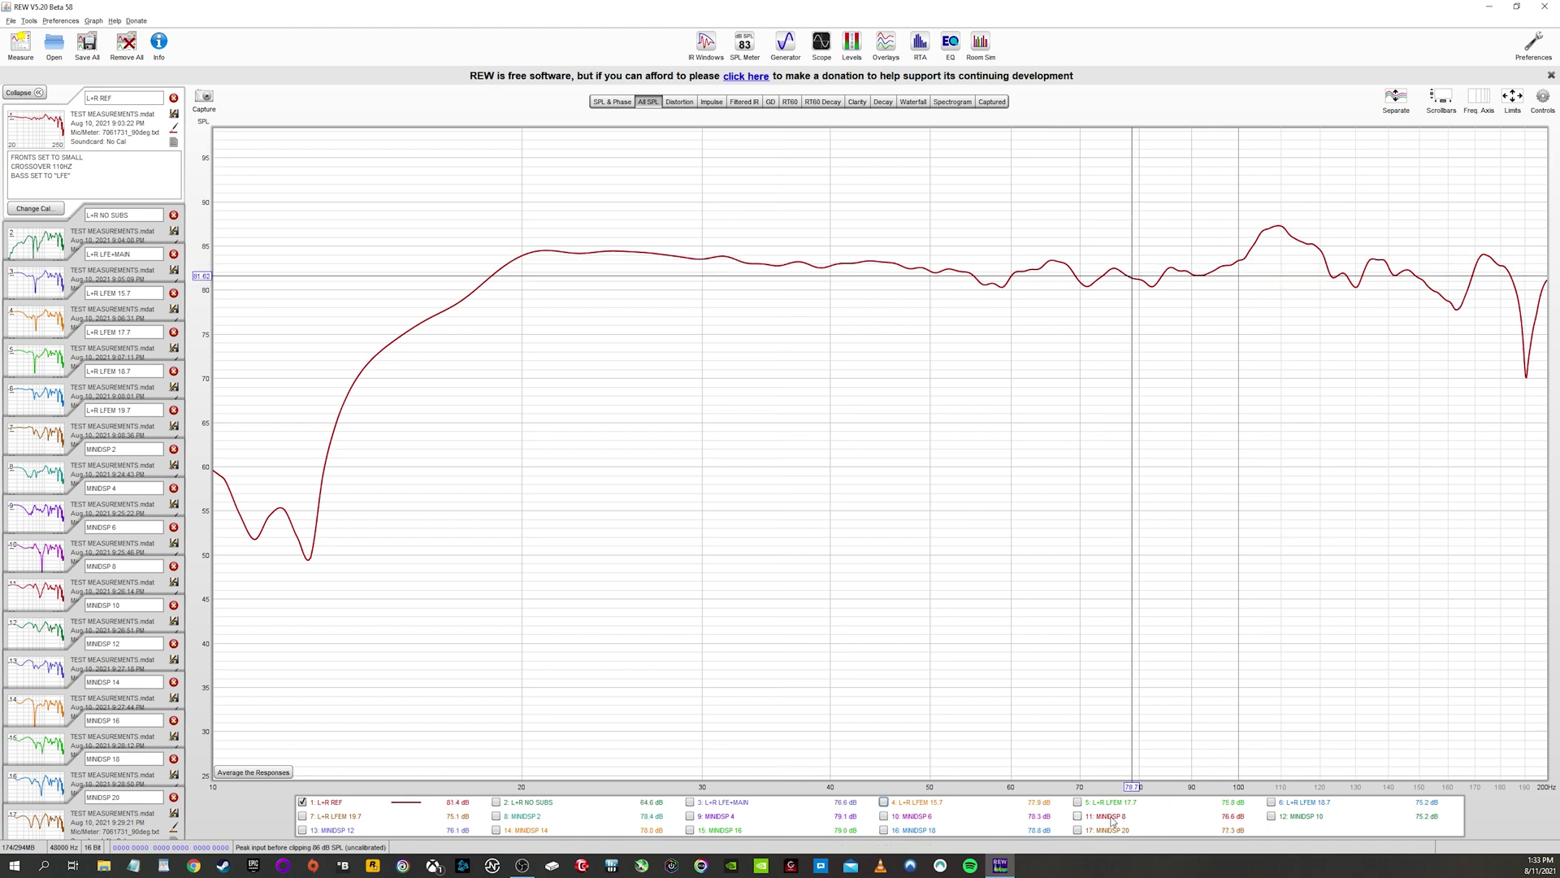
left_click(1078, 816)
left_click(1078, 816)
left_click(1077, 802)
left_click(1077, 802)
left_click(303, 816)
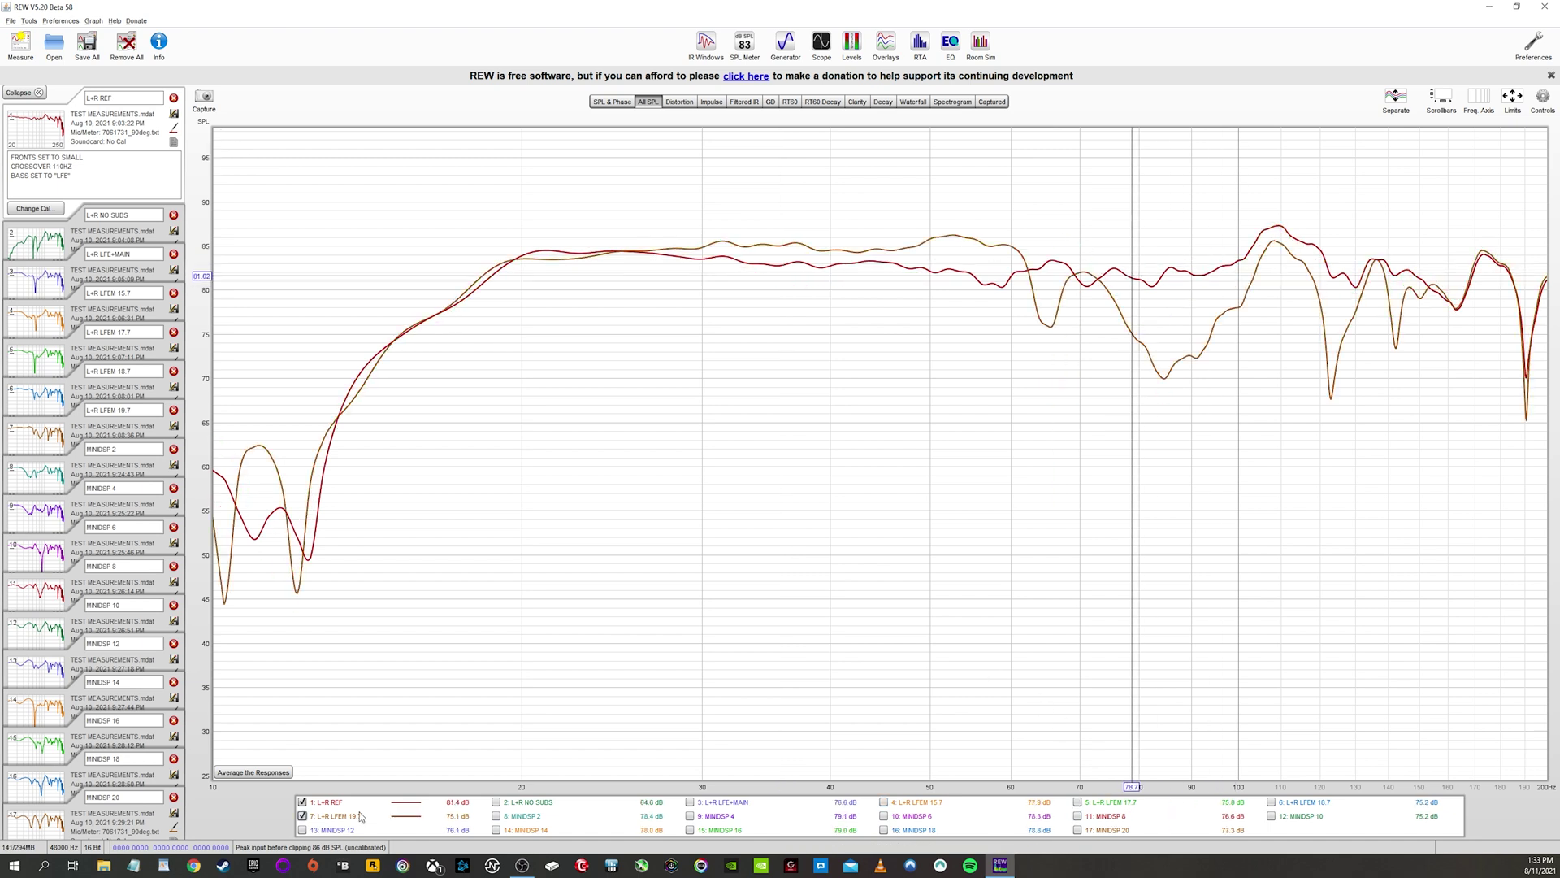
left_click(362, 817)
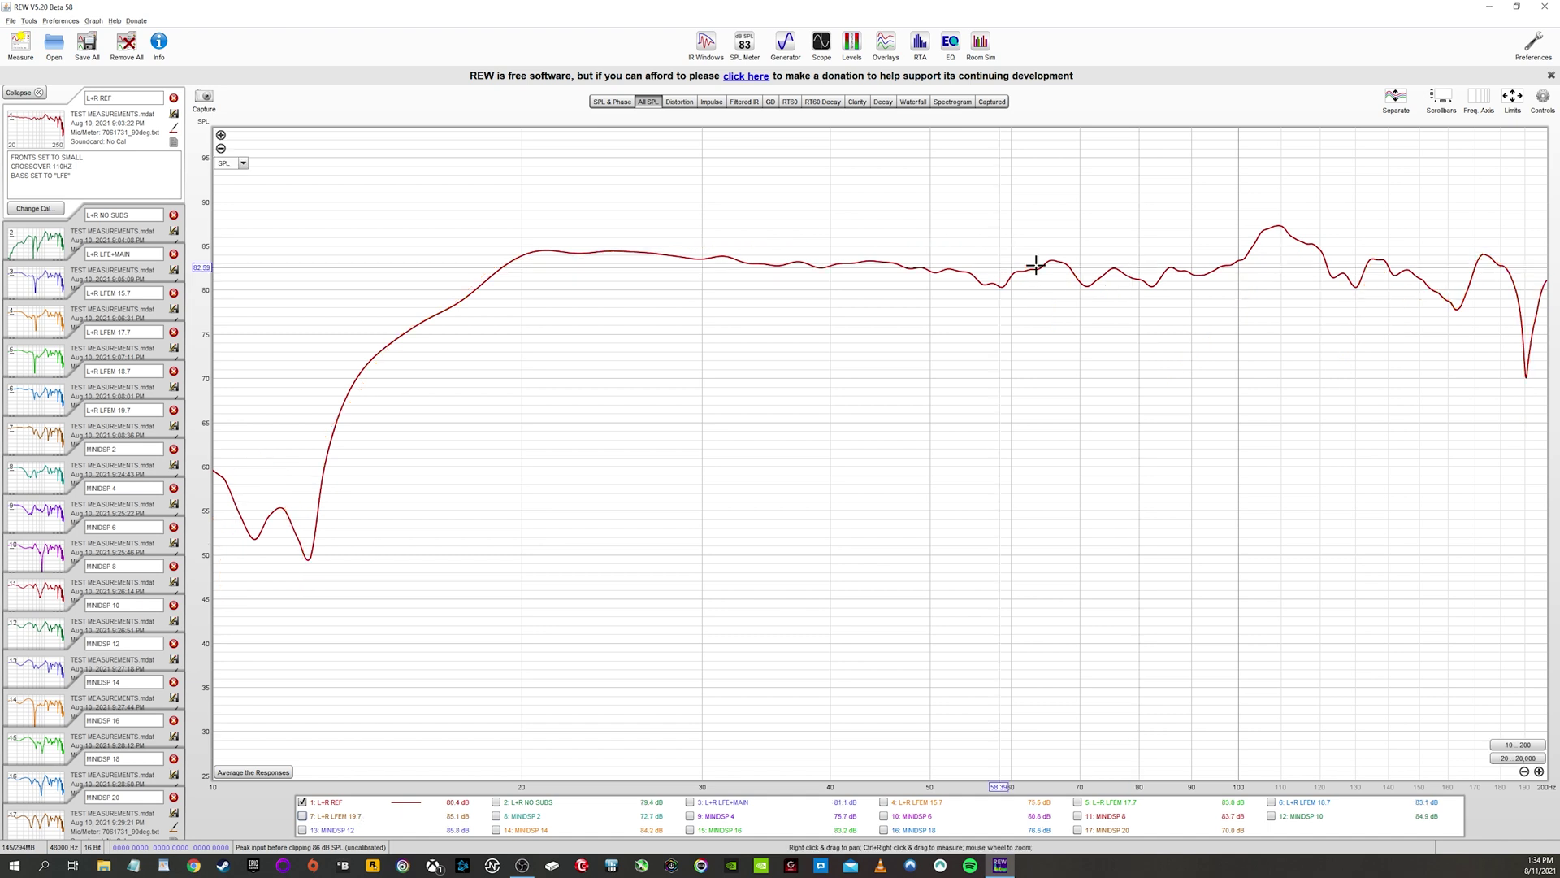